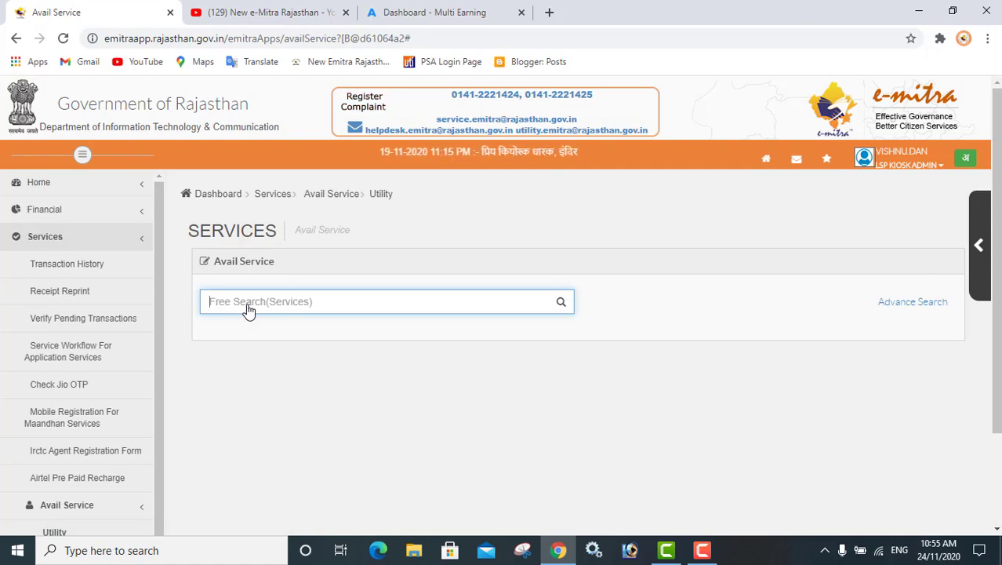
pyautogui.write('schol')
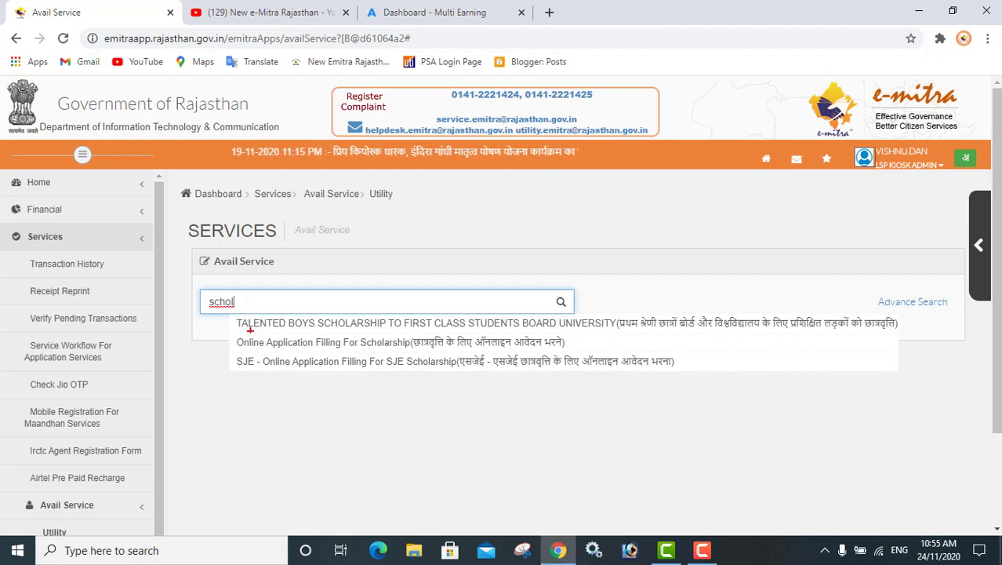
pyautogui.moveTo(230, 354)
pyautogui.mouseDown()
pyautogui.moveTo(286, 366)
pyautogui.moveTo(682, 376)
pyautogui.mouseUp()
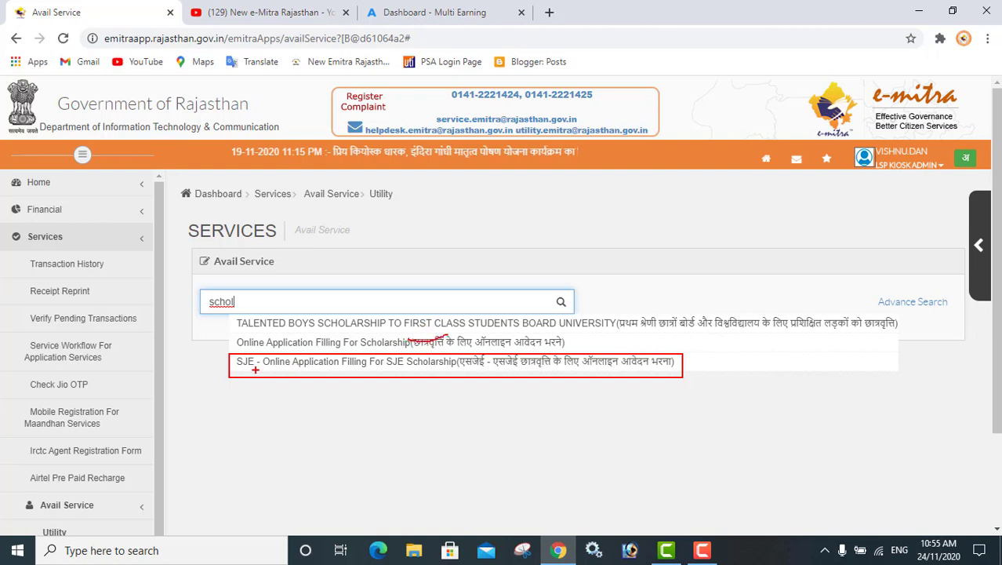
pyautogui.moveTo(255, 367)
pyautogui.mouseDown()
pyautogui.moveTo(414, 393)
pyautogui.moveTo(551, 397)
pyautogui.moveTo(621, 370)
pyautogui.moveTo(649, 342)
pyautogui.mouseUp()
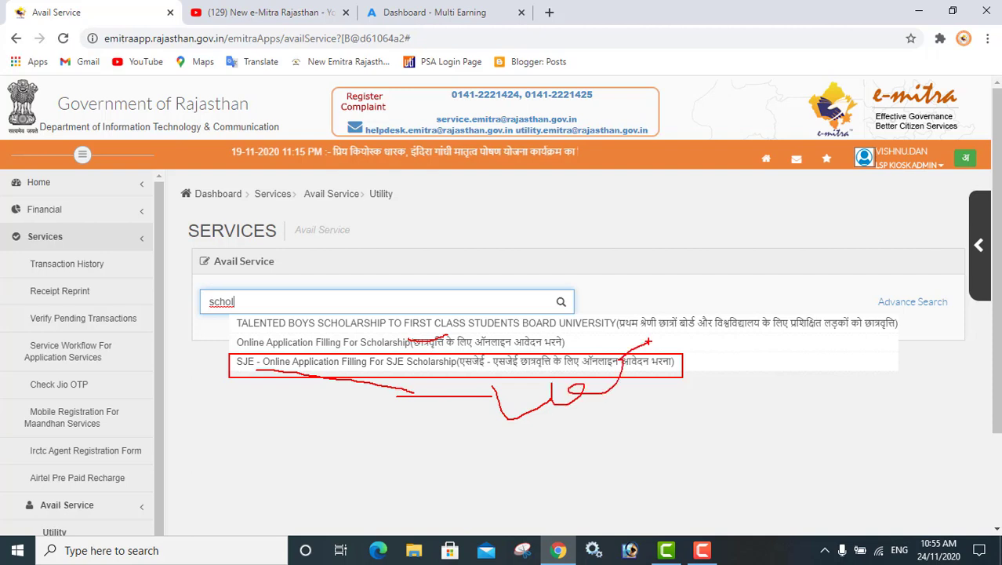
pyautogui.press('Escape')
# - Search the services for "scho", choose SJE - Online Application Filling For SJE Scholarship, and accept the redirect to the third-party portal
pyautogui.moveTo(257, 302); pyautogui.dragTo(5, 284)
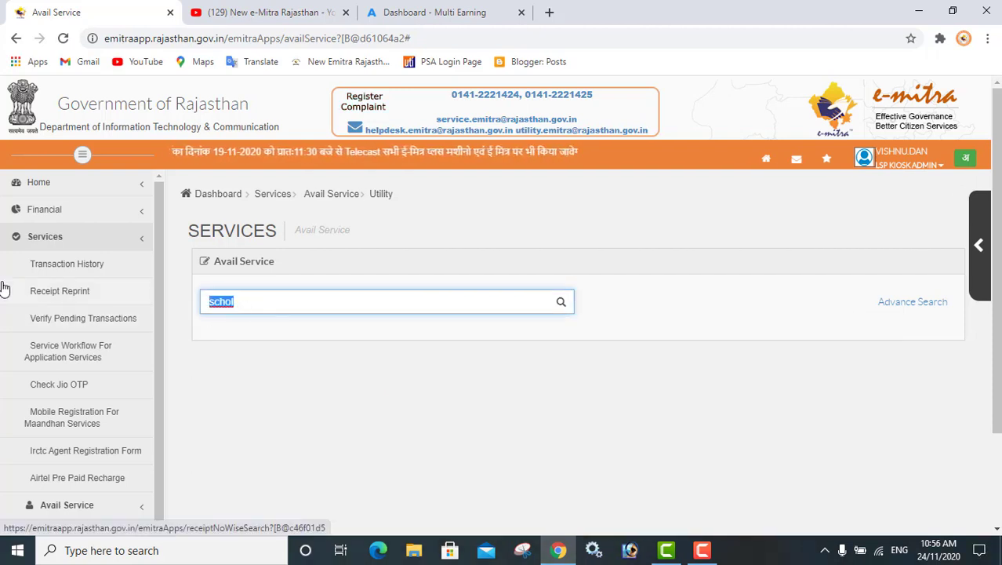
pyautogui.write('sc')
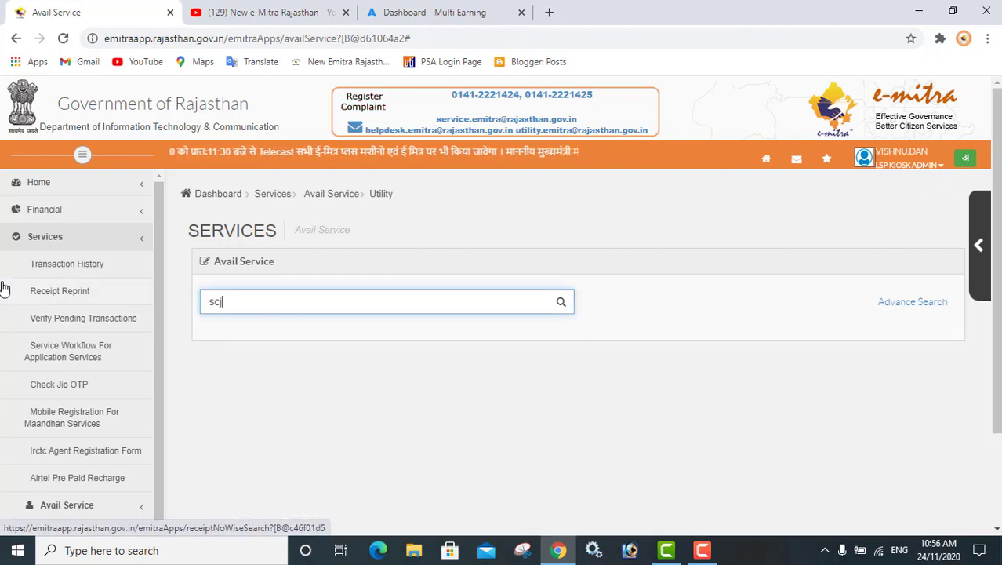
pyautogui.write('ho')
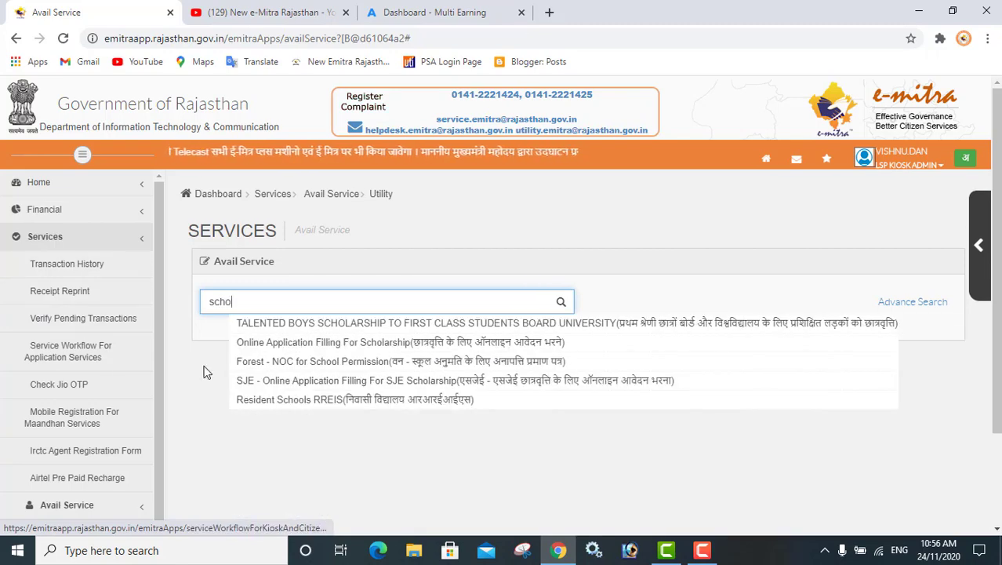
pyautogui.click(269, 381)
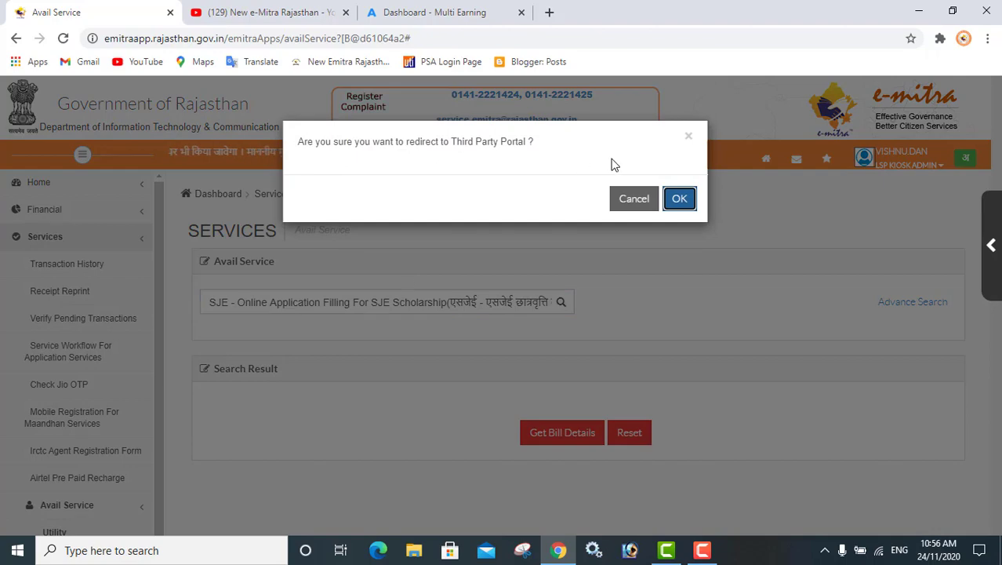
pyautogui.click(679, 202)
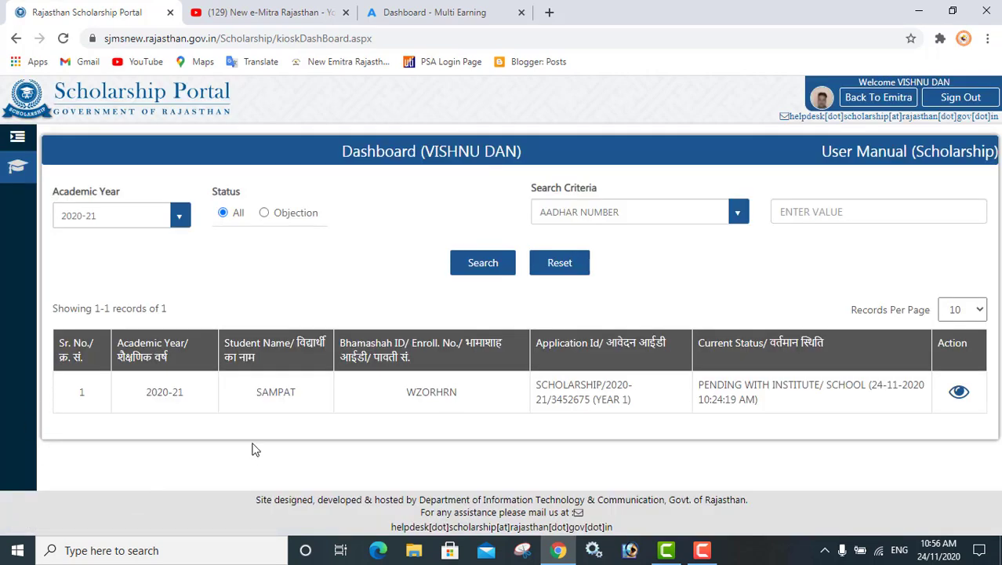
# - Open the New Application page and search for the student by Aadhar number
pyautogui.moveTo(168, 392); pyautogui.dragTo(933, 408)
pyautogui.click(941, 431)
pyautogui.moveTo(26, 169)
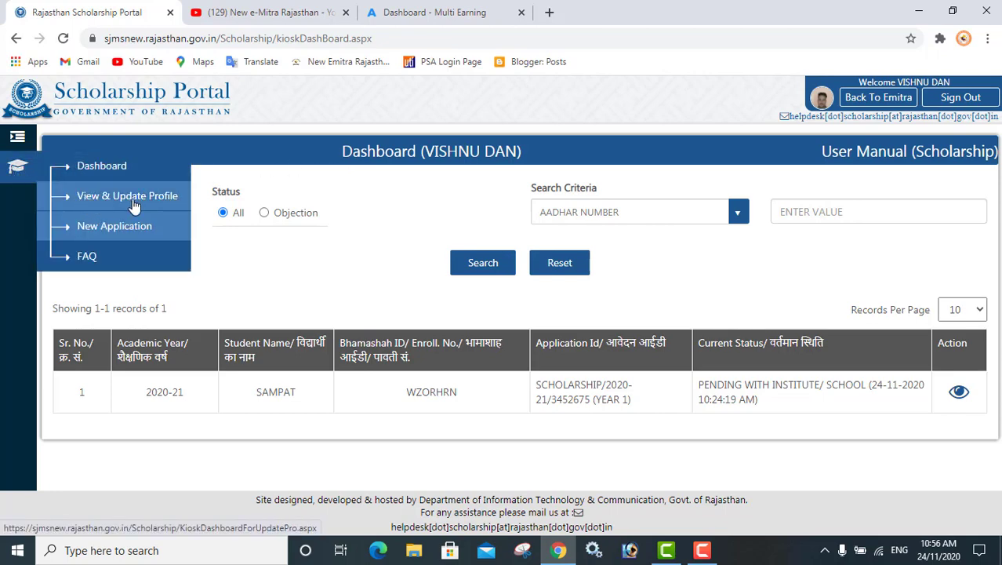
pyautogui.click(100, 229)
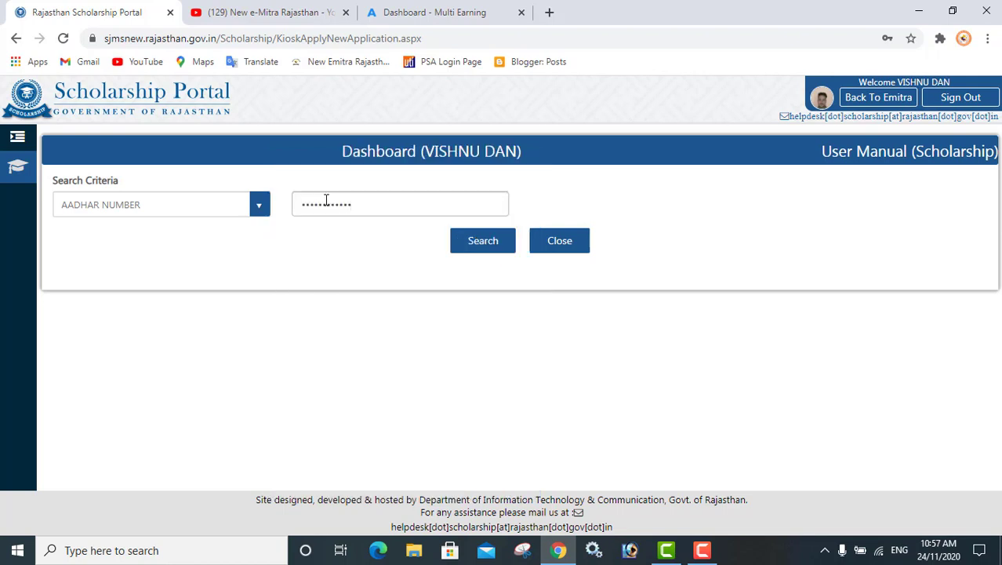
pyautogui.click(490, 241)
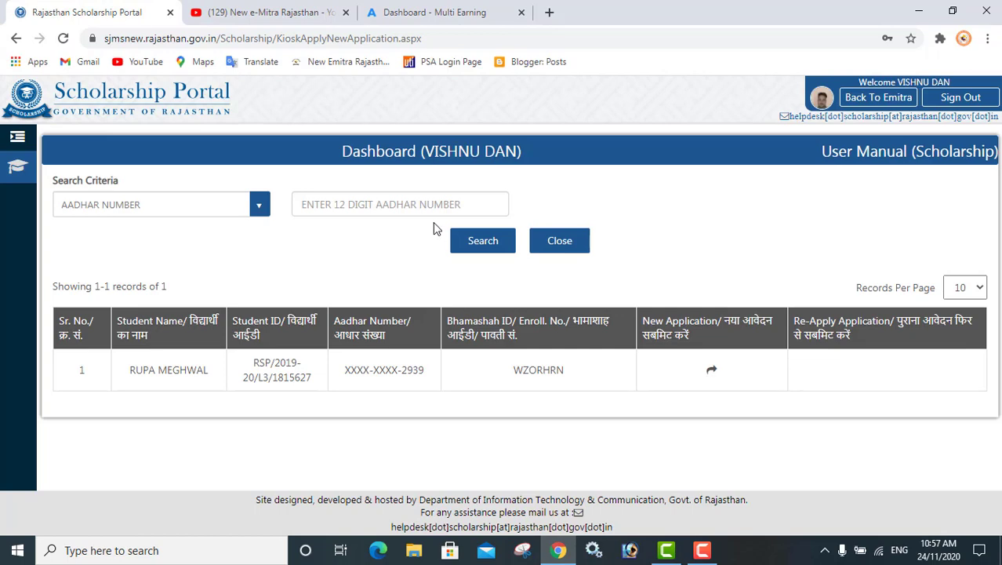
pyautogui.click(372, 202)
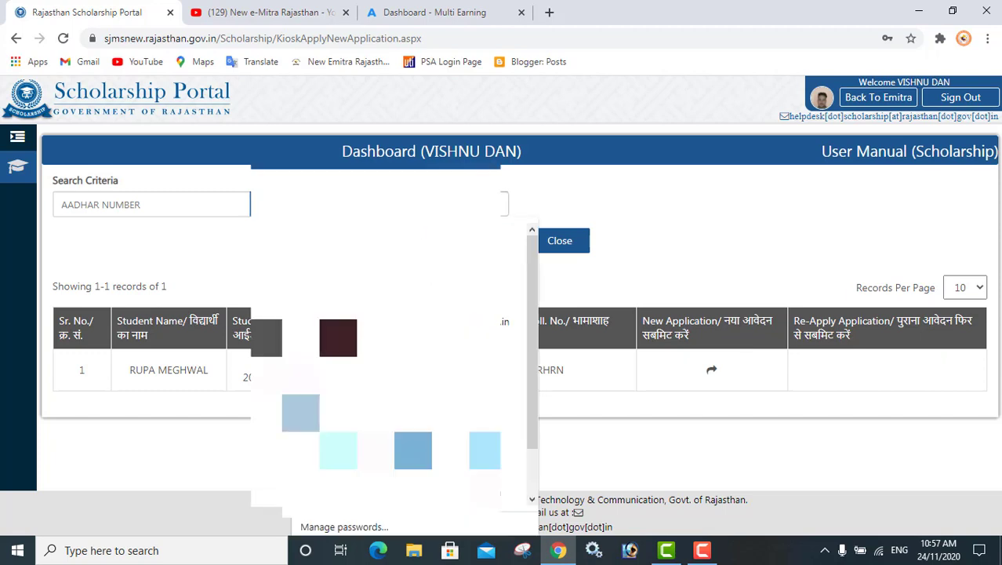
pyautogui.press('Escape')
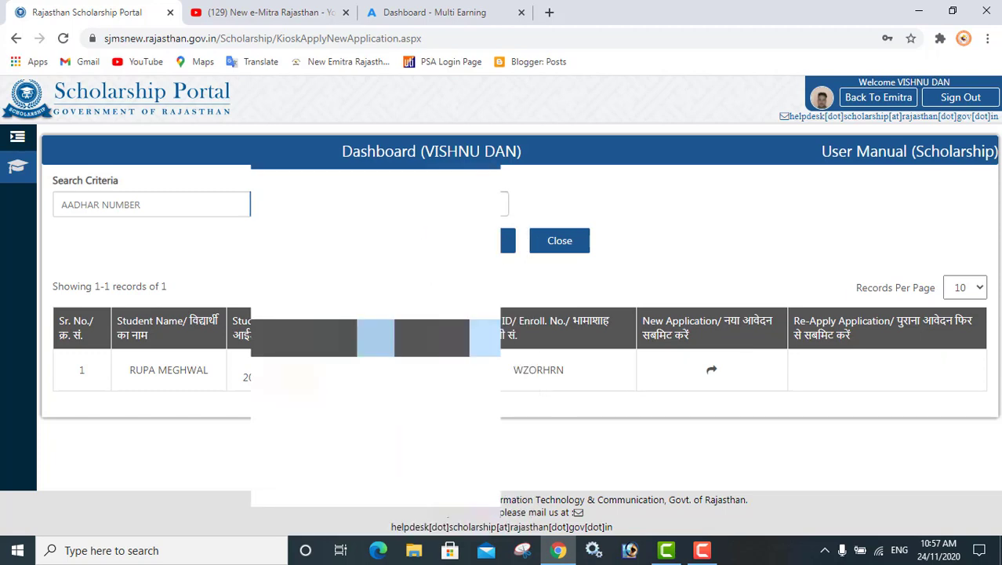
pyautogui.click(478, 242)
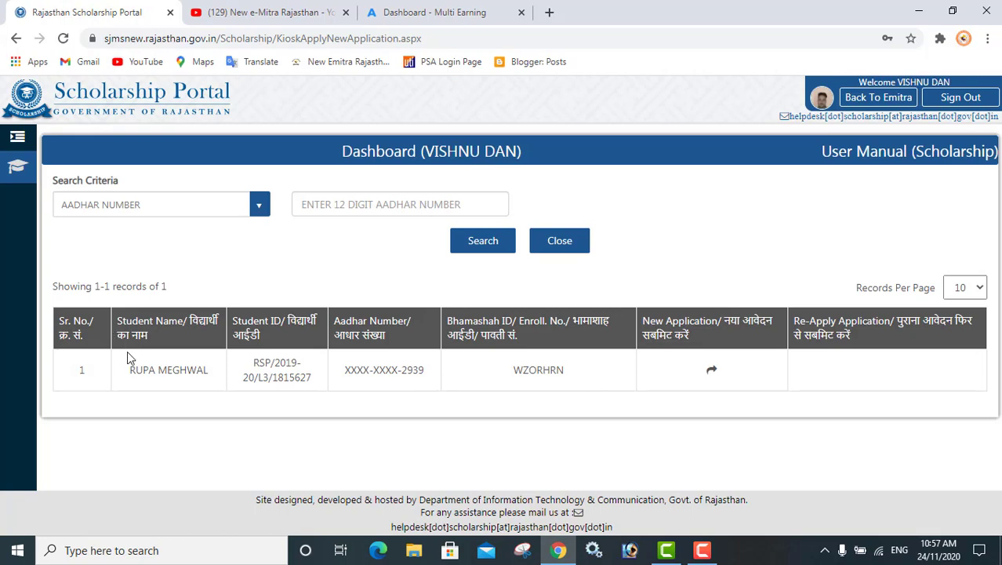
# - Examine the student's name, student ID, Aadhar number, Bhamashah ID and new-application option in the search result
pyautogui.moveTo(128, 363); pyautogui.dragTo(197, 367)
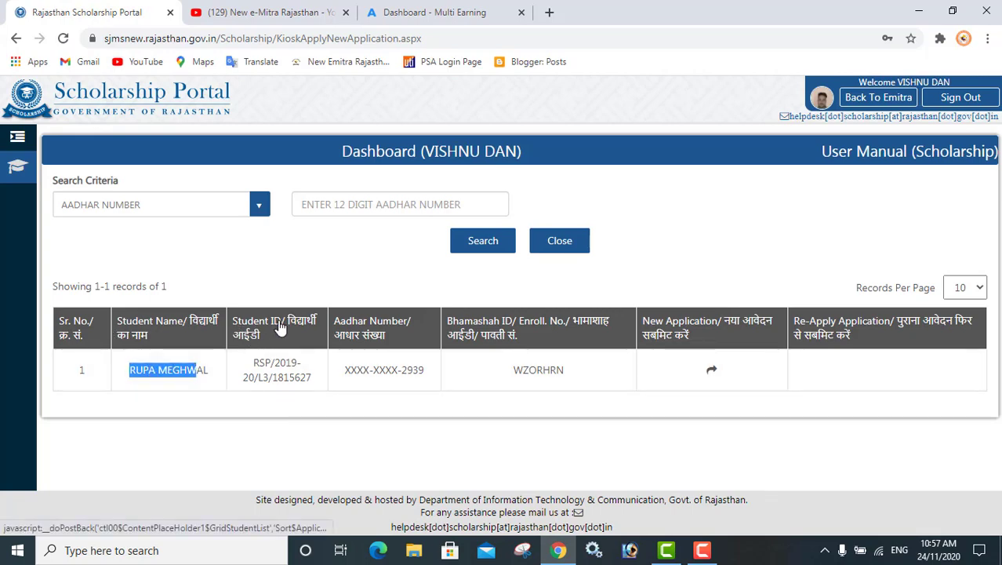
pyautogui.moveTo(259, 362); pyautogui.dragTo(314, 386)
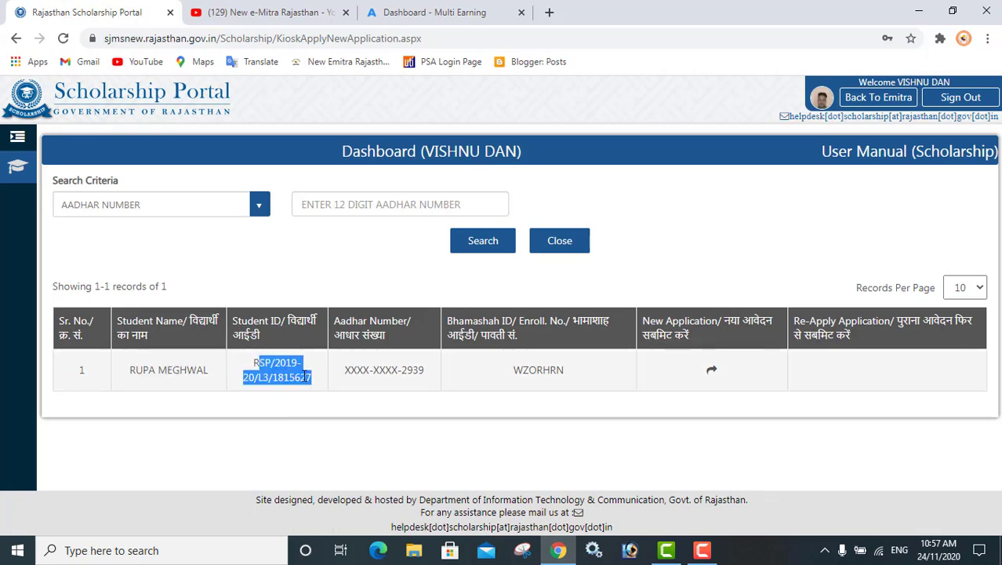
pyautogui.click(300, 416)
pyautogui.moveTo(398, 369); pyautogui.dragTo(425, 375)
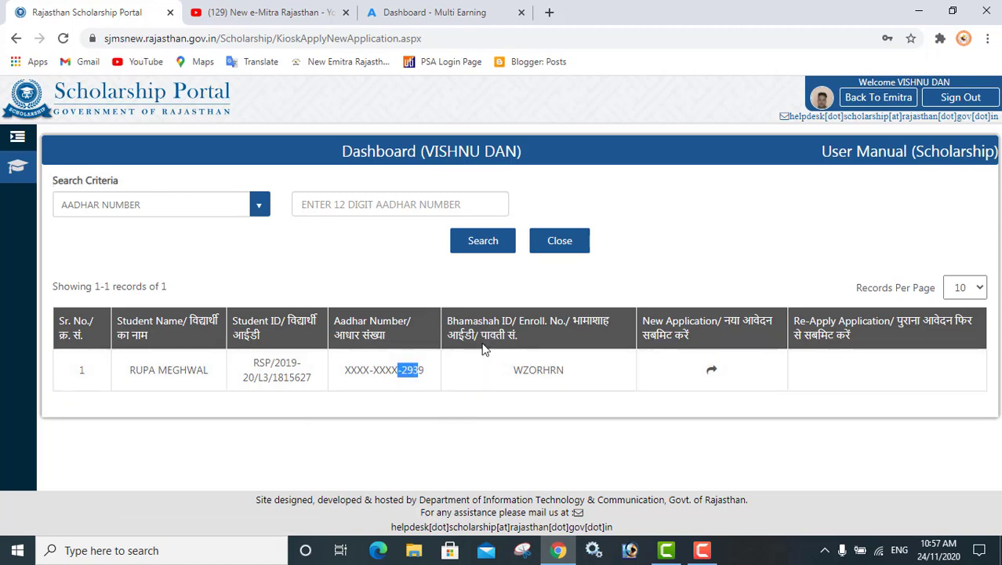
pyautogui.moveTo(529, 370); pyautogui.dragTo(565, 371)
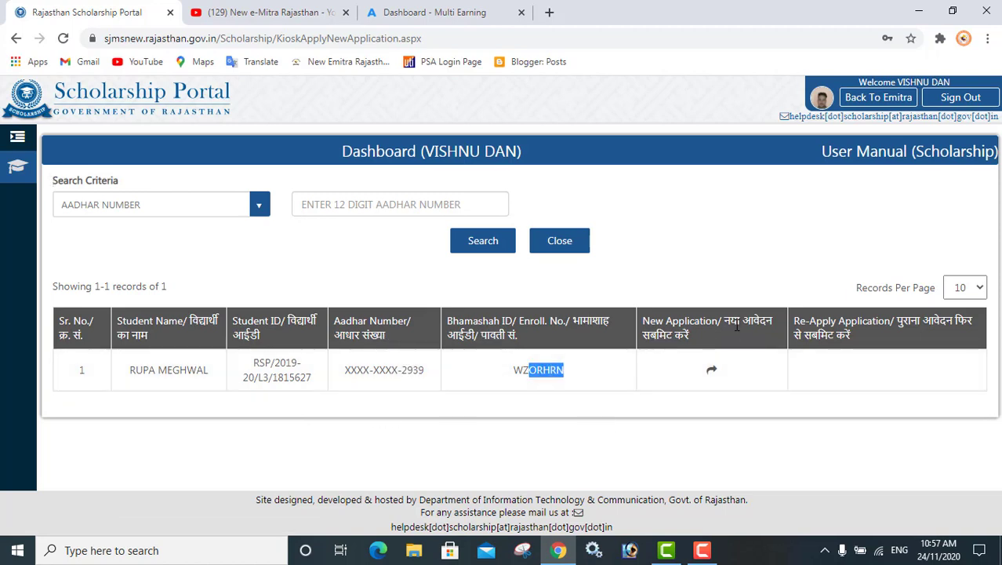
pyautogui.click(722, 454)
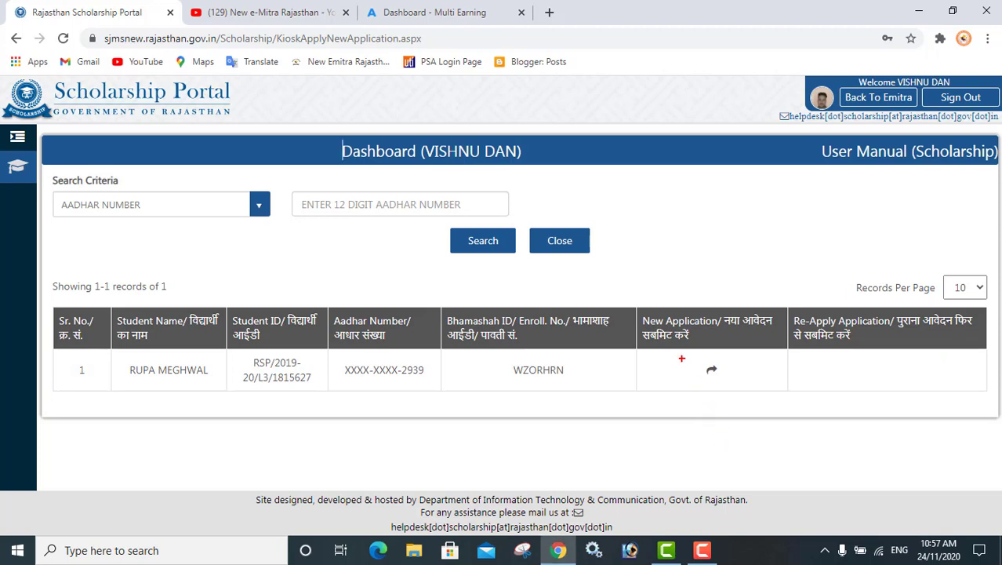
pyautogui.moveTo(679, 355); pyautogui.dragTo(756, 390)
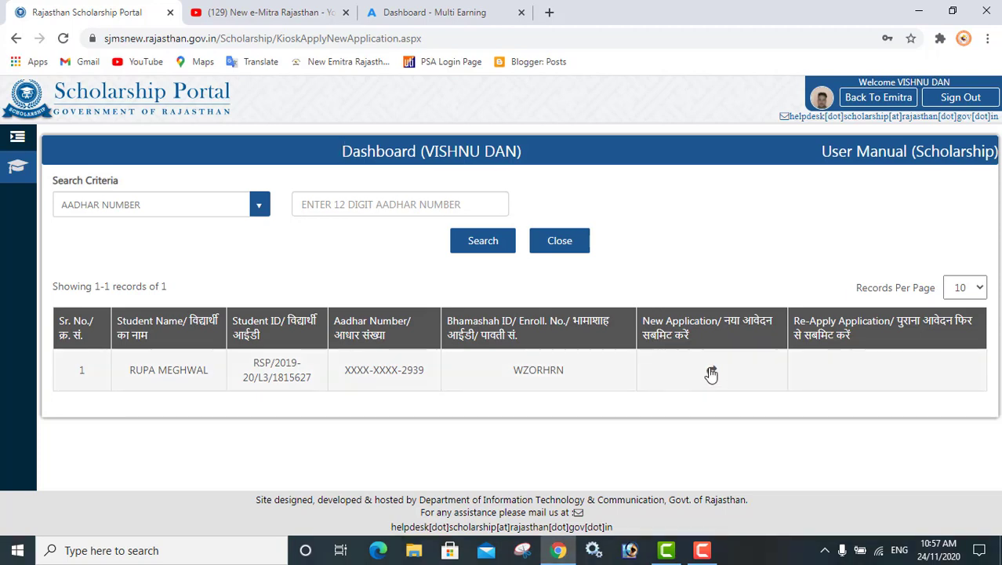
# - Start a new application for the listed student and request an OTP for the Aadhar authentication
pyautogui.click(712, 372)
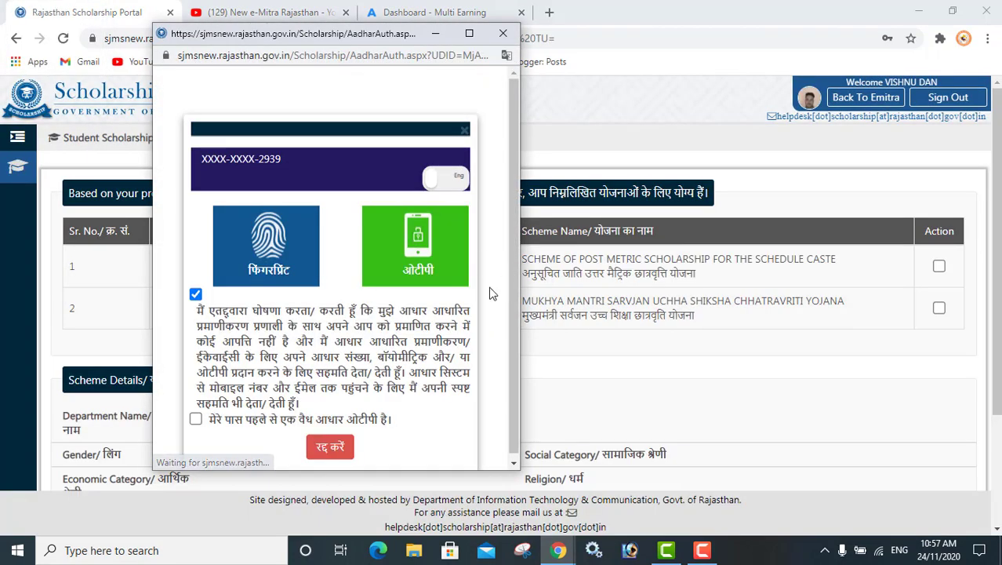
pyautogui.click(468, 33)
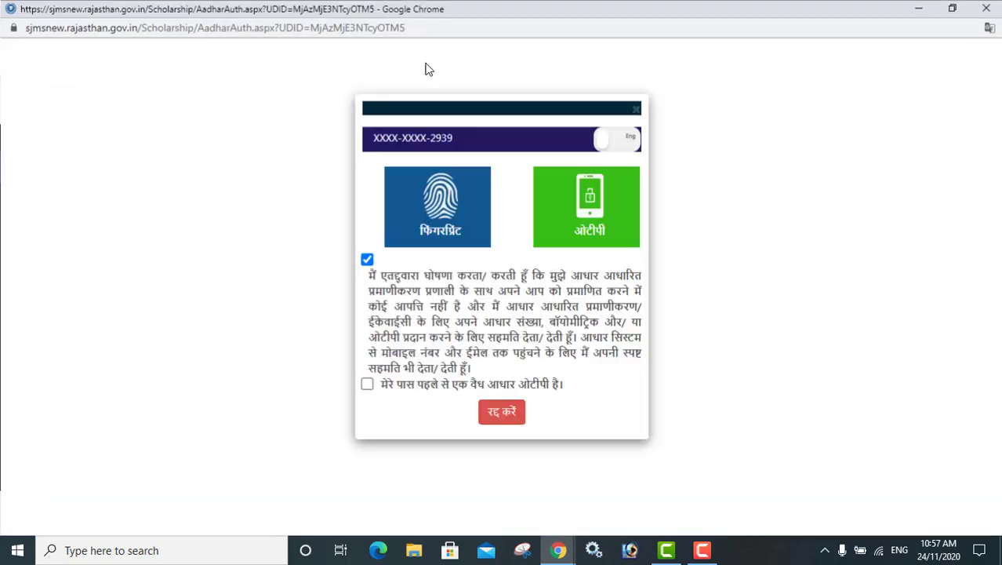
pyautogui.click(581, 231)
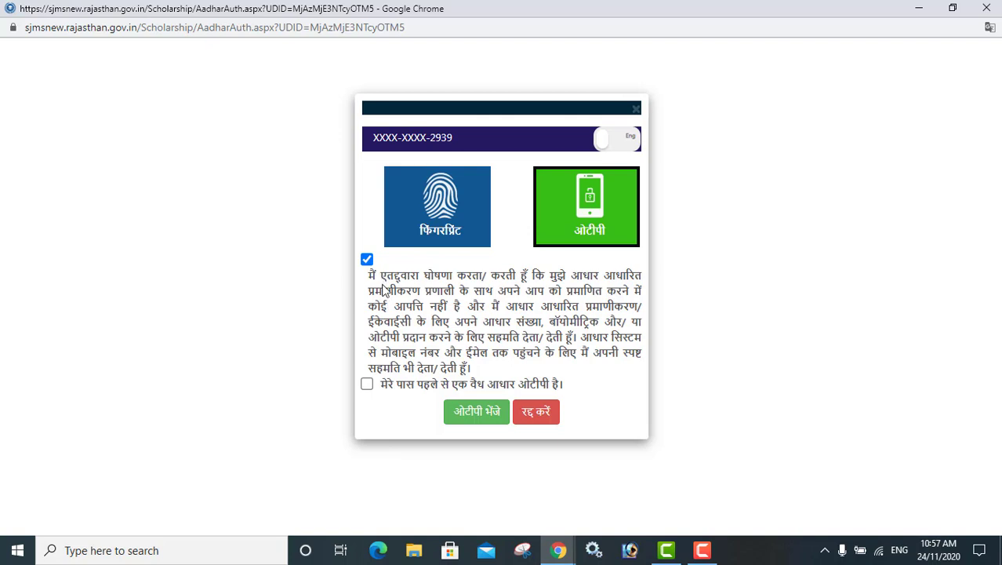
pyautogui.click(480, 412)
pyautogui.click(449, 375)
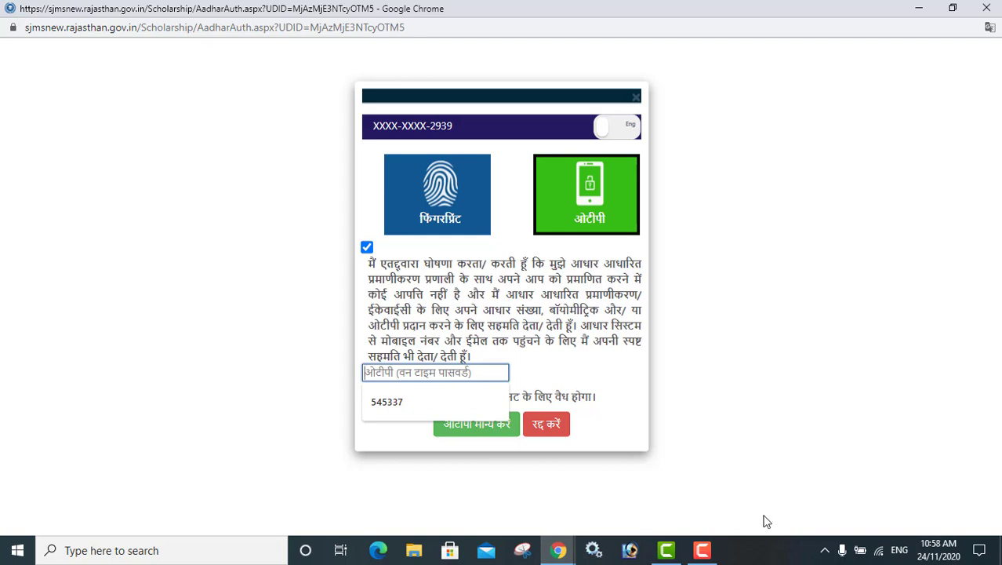
pyautogui.click(702, 550)
pyautogui.click(931, 483)
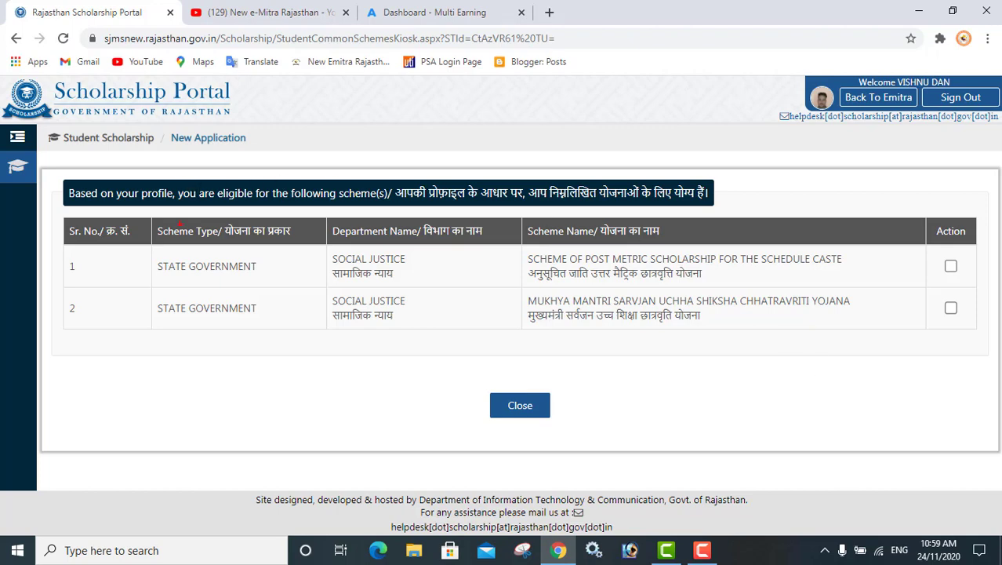
# - Select the Scheme of Post Metric Scholarship for the Schedule Caste from the eligible schemes
pyautogui.moveTo(52, 162)
pyautogui.mouseDown()
pyautogui.moveTo(107, 309)
pyautogui.moveTo(866, 428)
pyautogui.moveTo(1001, 434)
pyautogui.mouseUp()
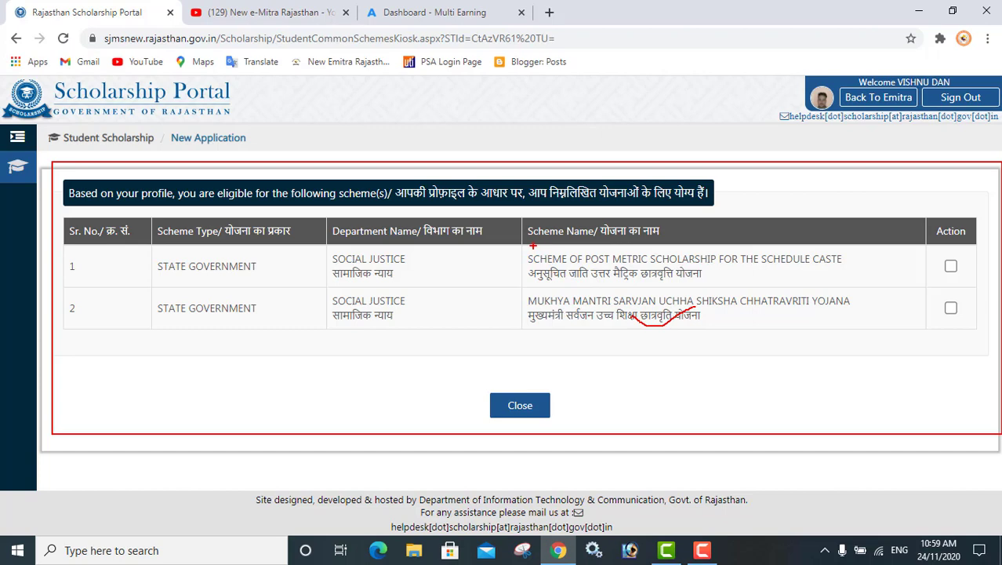
pyautogui.moveTo(523, 250)
pyautogui.mouseDown()
pyautogui.moveTo(625, 297)
pyautogui.moveTo(856, 294)
pyautogui.mouseUp()
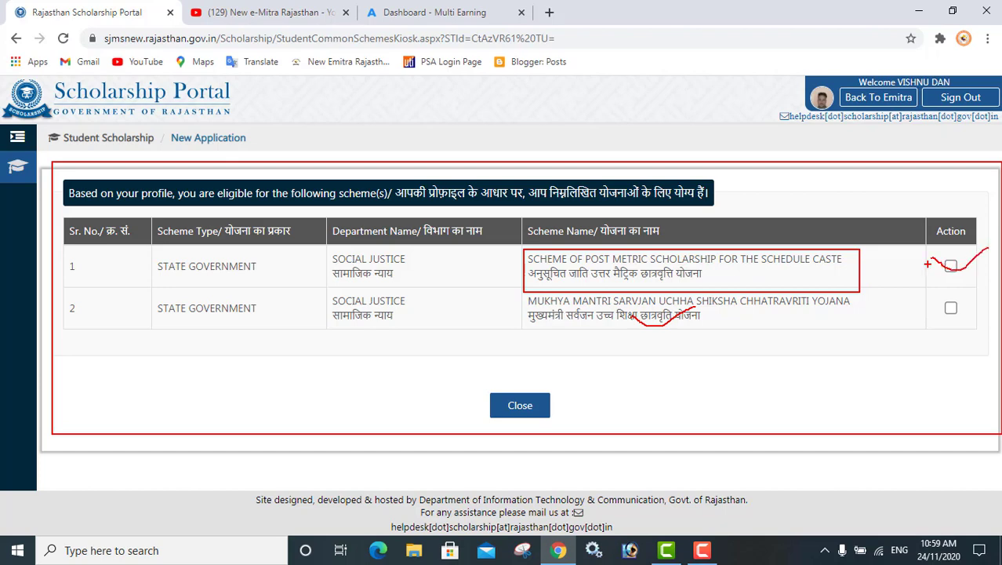
pyautogui.press('Escape')
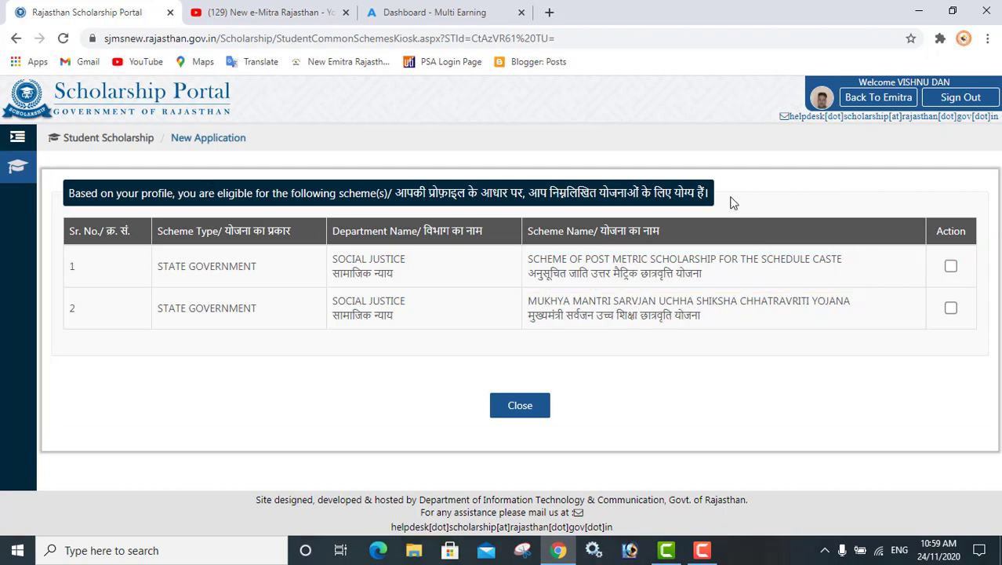
pyautogui.click(951, 265)
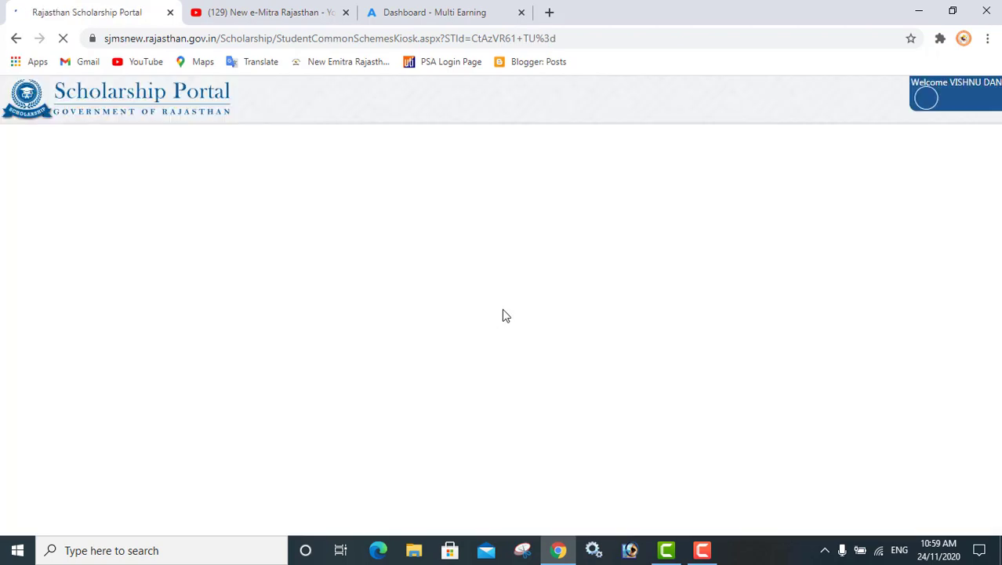
# - Review the scheme details for department, reimbursable fee, gender, social category and economic category
pyautogui.scroll(-3, 768, 324)
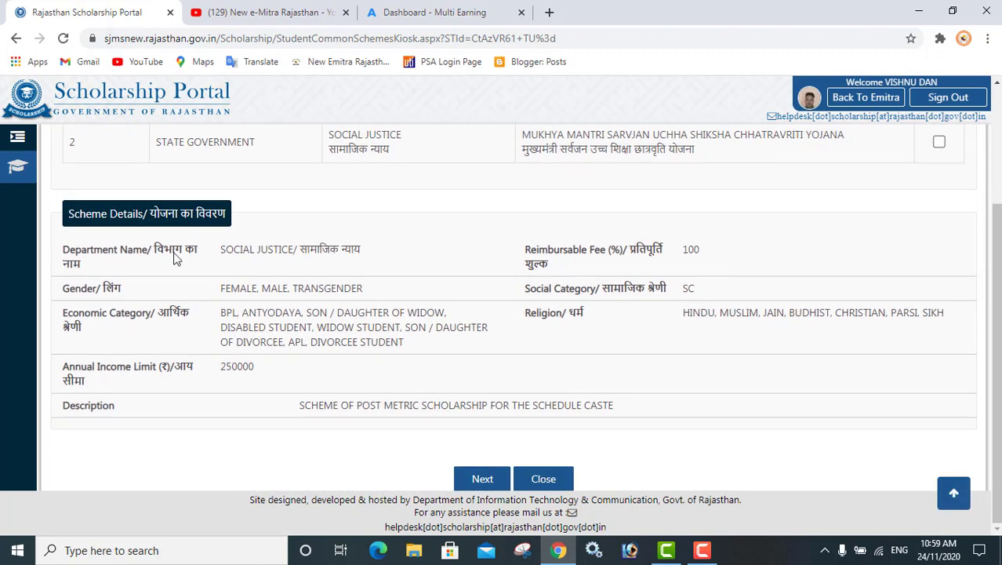
pyautogui.moveTo(261, 249); pyautogui.dragTo(385, 249)
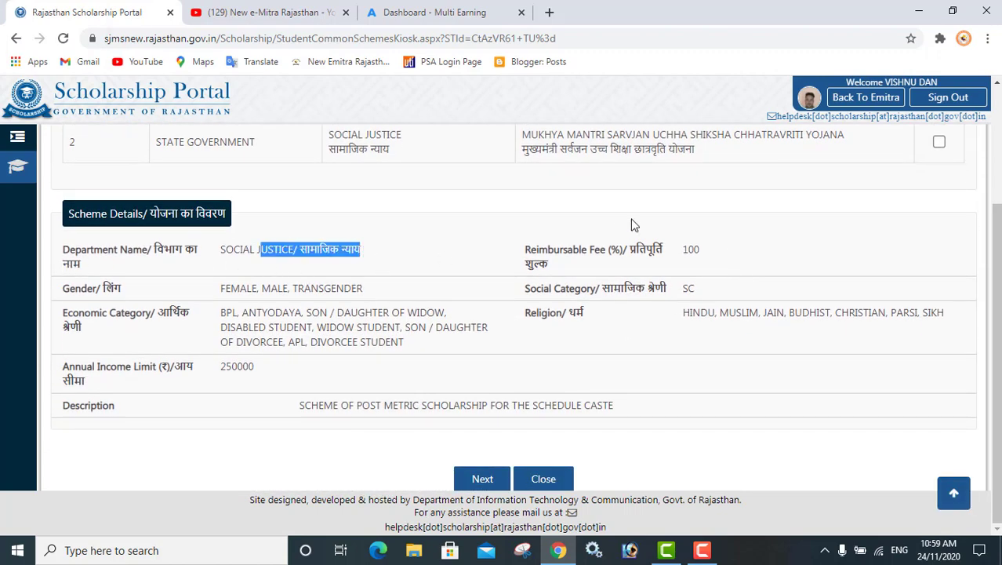
pyautogui.moveTo(524, 270); pyautogui.dragTo(699, 248)
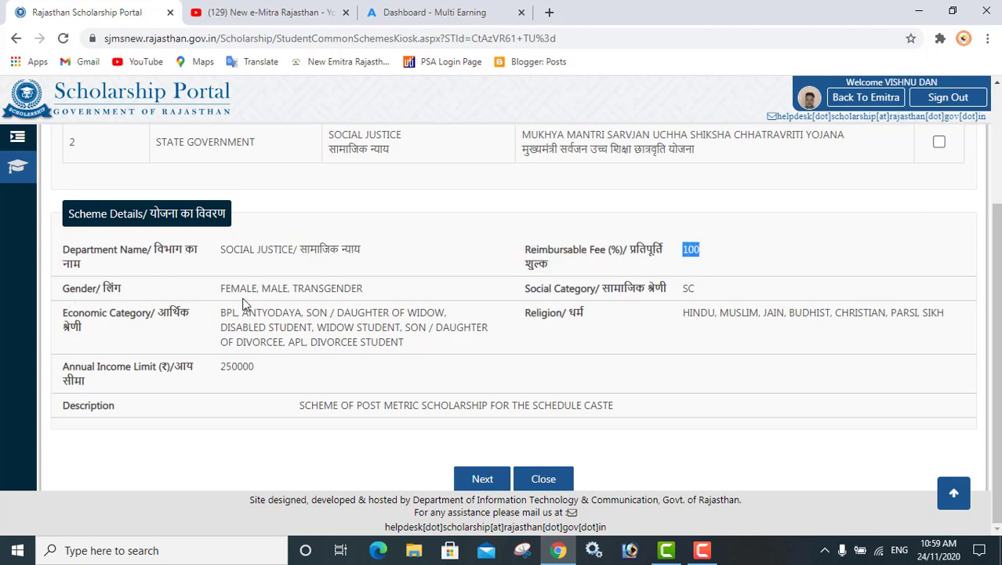
pyautogui.moveTo(225, 287); pyautogui.dragTo(312, 289)
pyautogui.click(344, 288)
pyautogui.moveTo(528, 288); pyautogui.dragTo(596, 289)
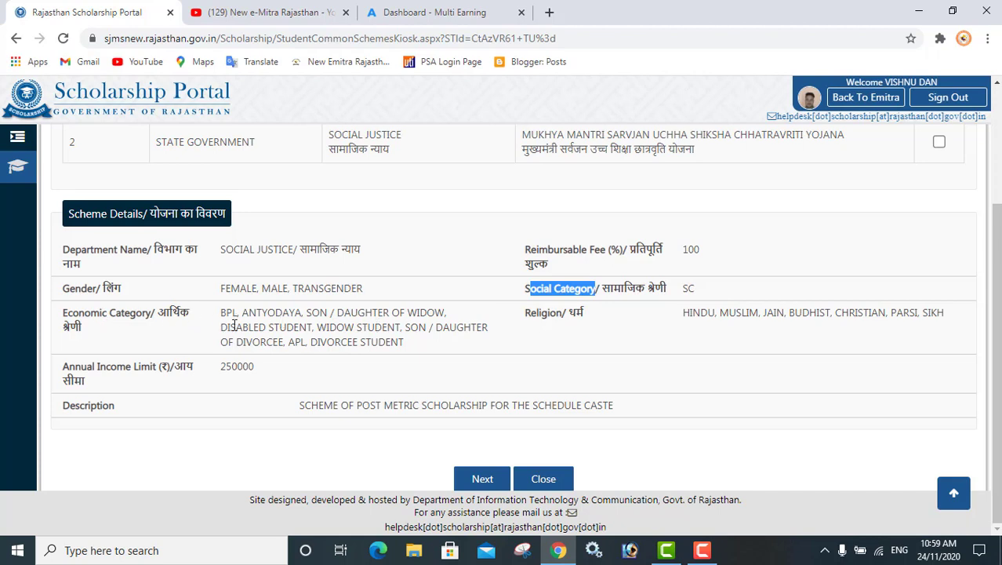
pyautogui.moveTo(224, 315); pyautogui.dragTo(403, 347)
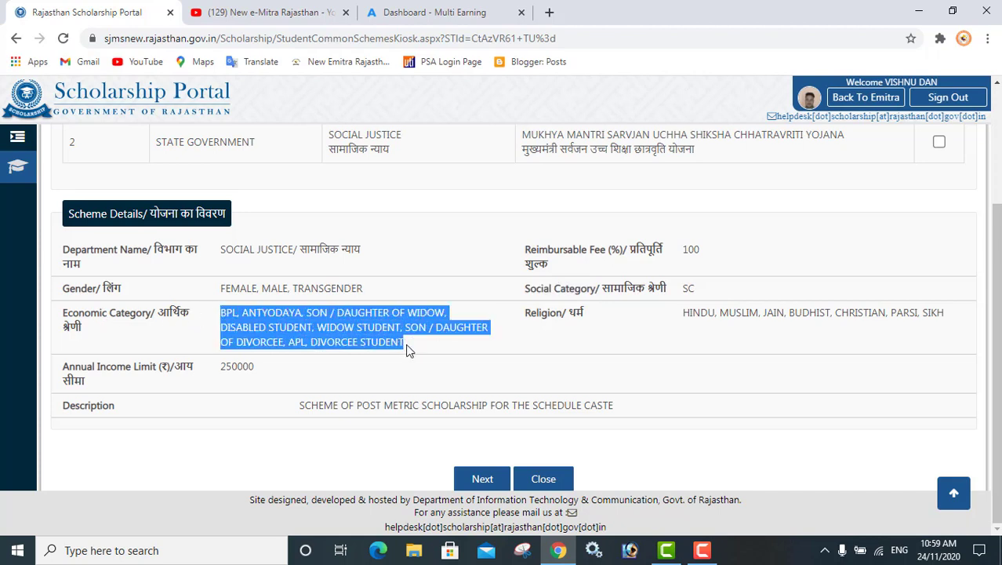
pyautogui.click(403, 347)
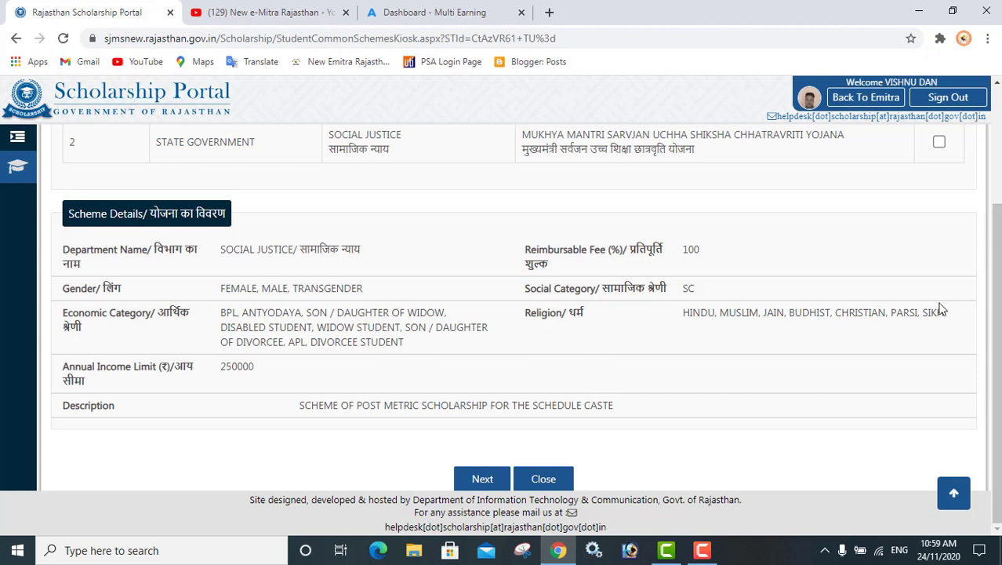
# - Proceed with the Scheme of Post Metric Scholarship and agree to use the profile's linked bank account for the scholarship
pyautogui.moveTo(109, 370); pyautogui.dragTo(67, 369)
pyautogui.click(130, 376)
pyautogui.click(483, 477)
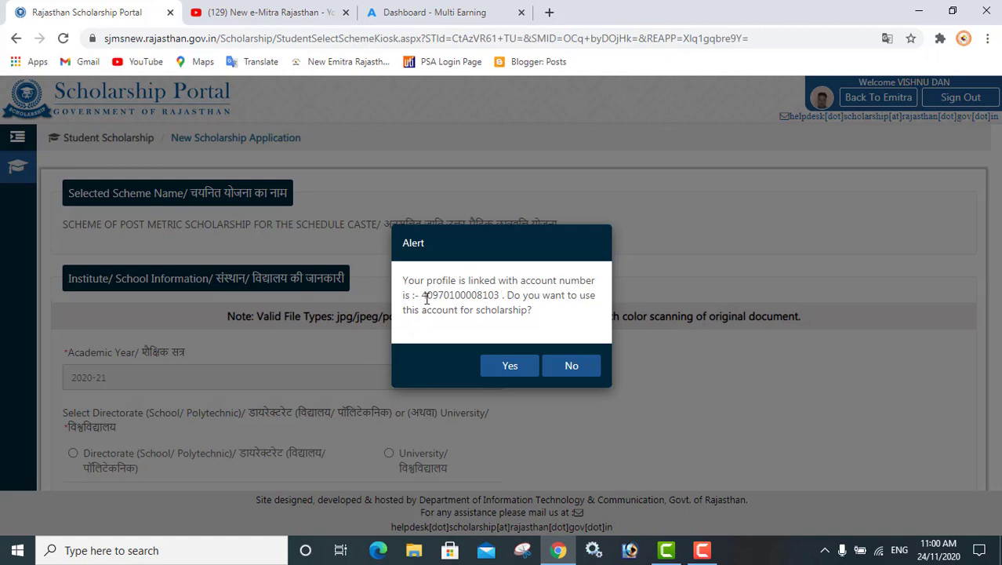
pyautogui.moveTo(424, 295); pyautogui.dragTo(502, 295)
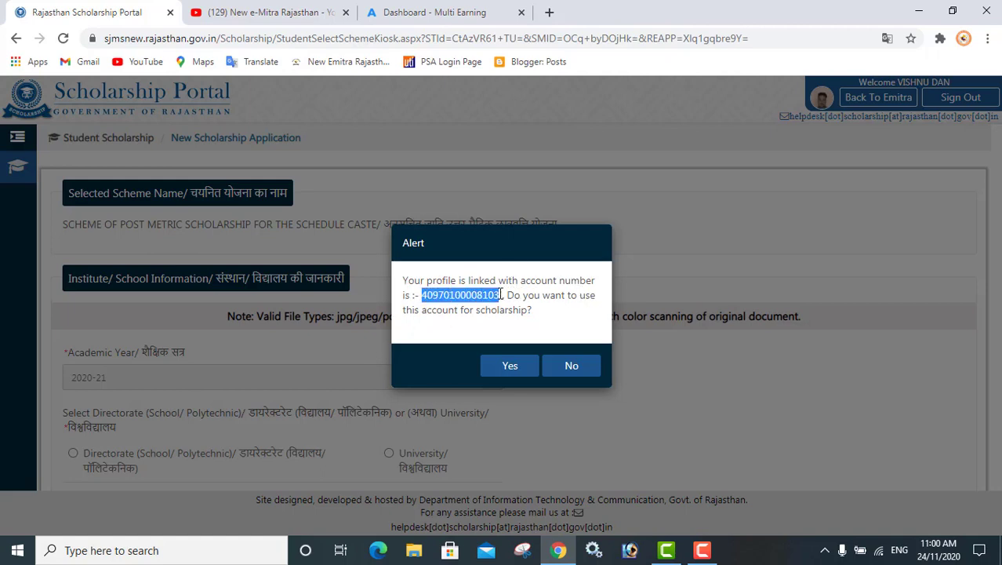
pyautogui.click(503, 294)
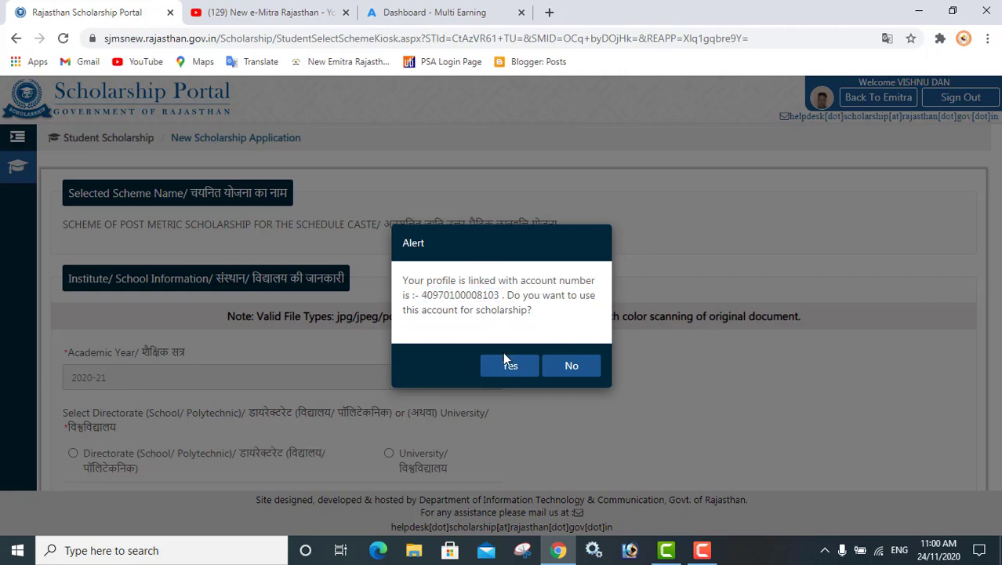
pyautogui.click(508, 368)
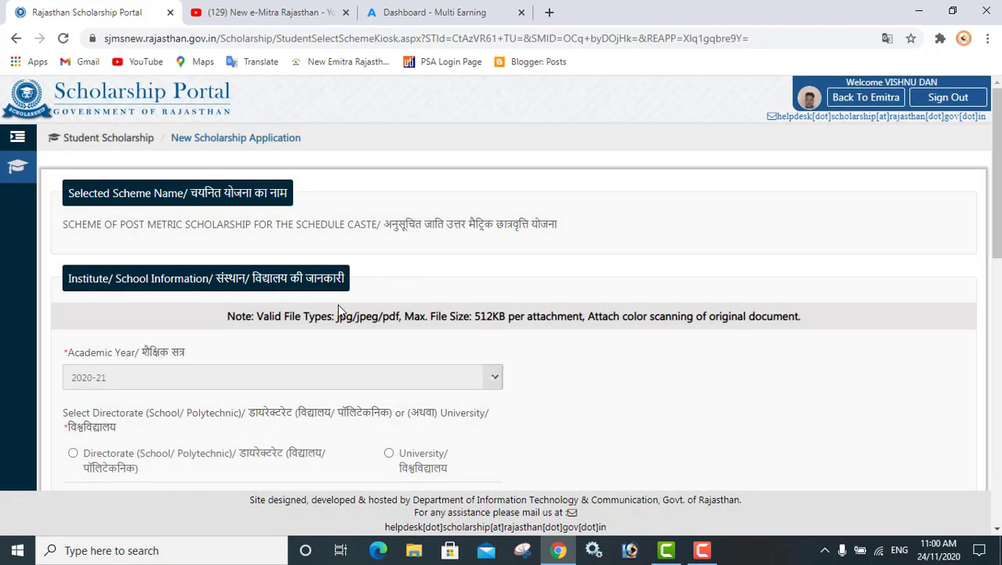
# - Choose Directorate (School/Polytechnic) instead of University in the institute information for academic year 2020-21
pyautogui.scroll(-1, 337, 310)
pyautogui.scroll(-2, 358, 224)
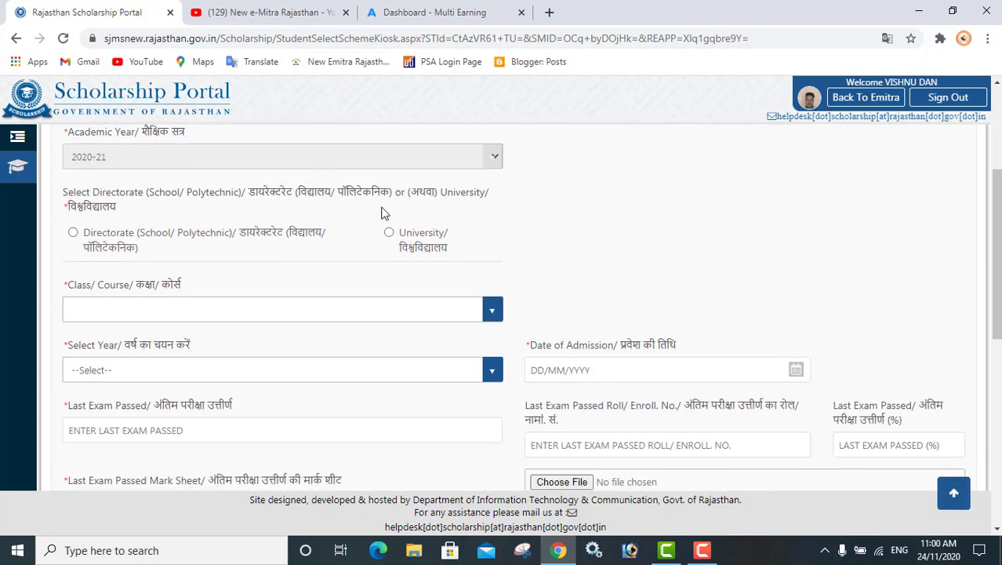
pyautogui.moveTo(258, 195); pyautogui.dragTo(389, 196)
pyautogui.click(386, 195)
pyautogui.click(72, 233)
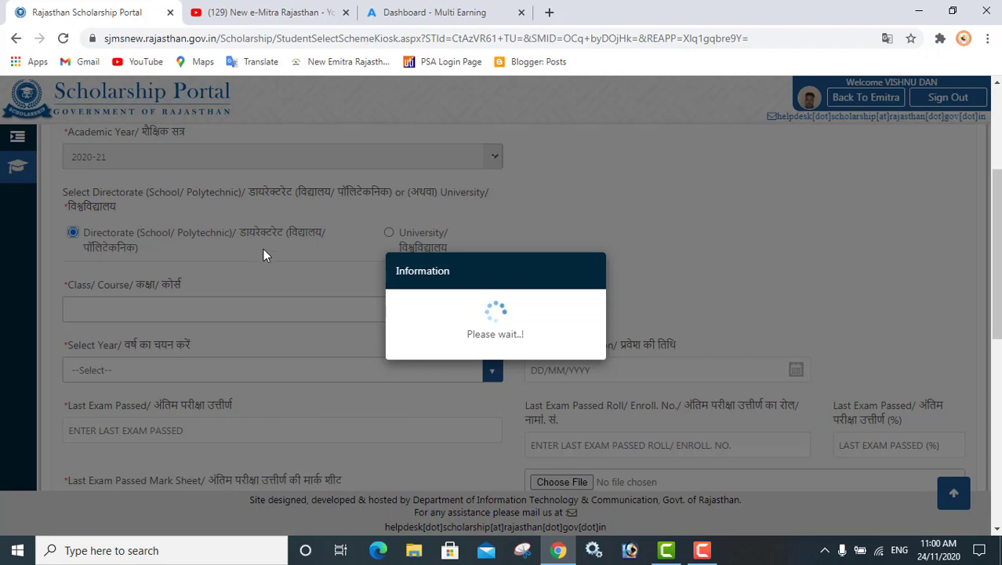
# - Set the directorate to DISTRICT EDUCATION OFFICER SECONDARY, CHURU and the school's district to CHURU
pyautogui.scroll(-1, 432, 282)
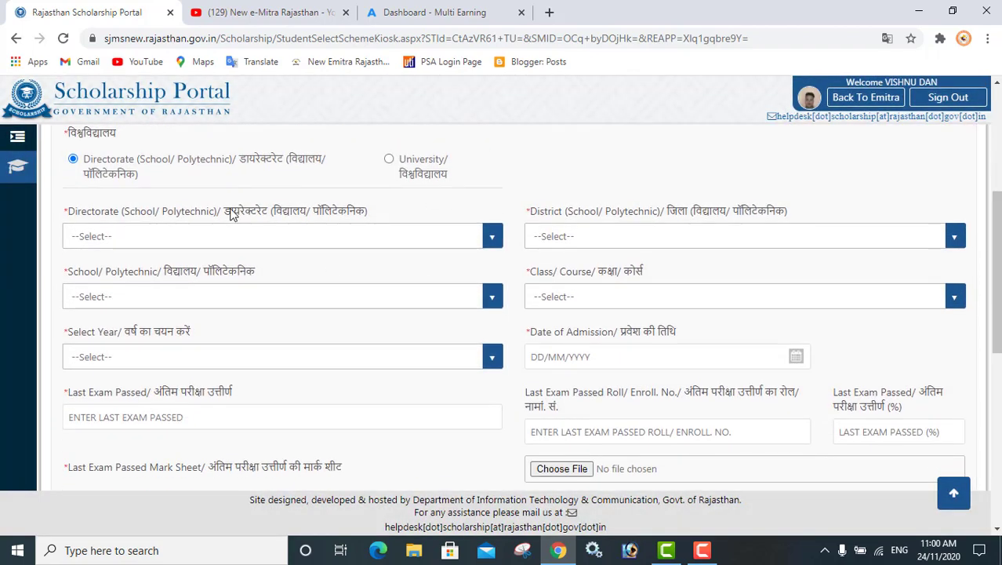
pyautogui.click(309, 237)
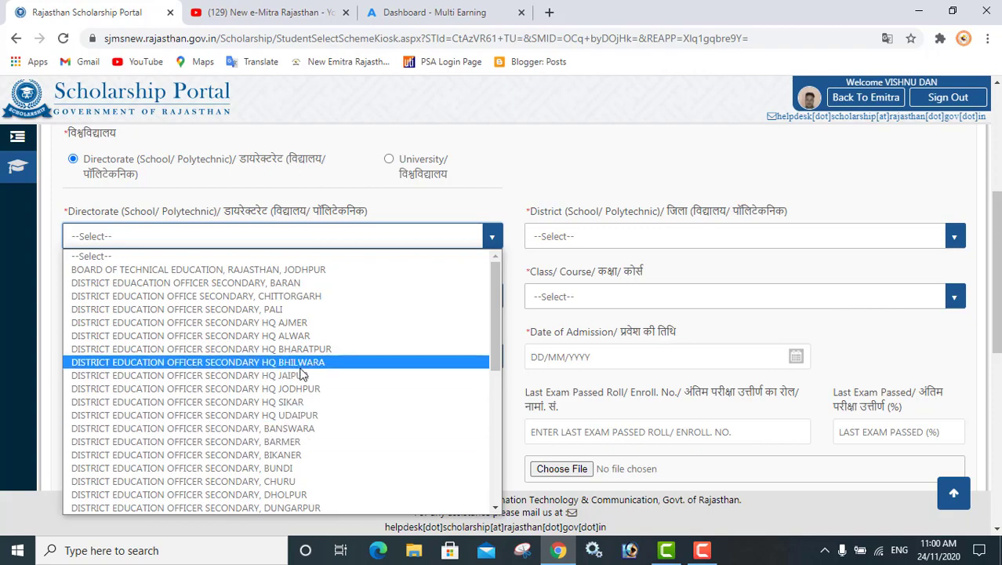
pyautogui.click(288, 481)
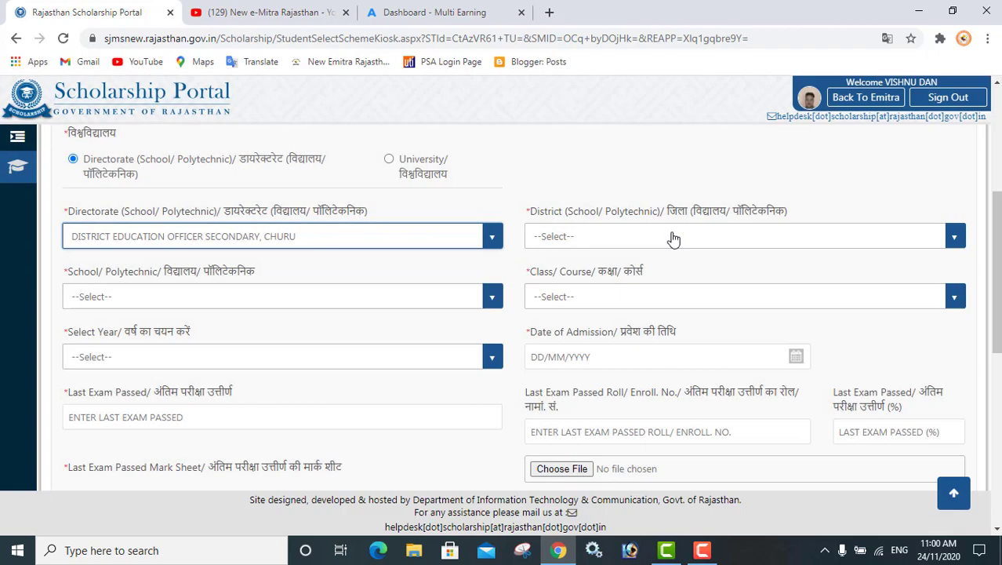
pyautogui.click(669, 236)
pyautogui.click(563, 404)
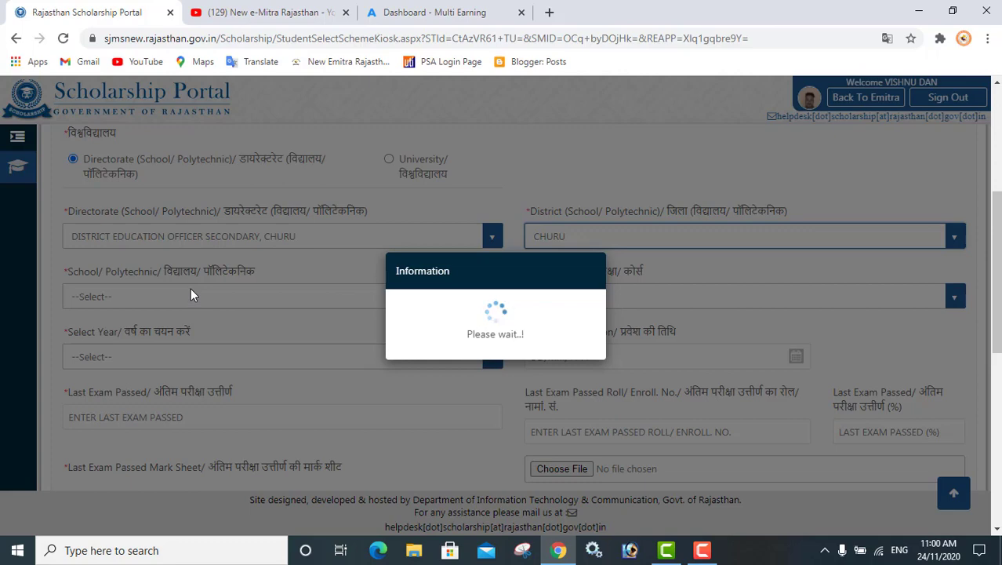
pyautogui.scroll(-1, 233, 296)
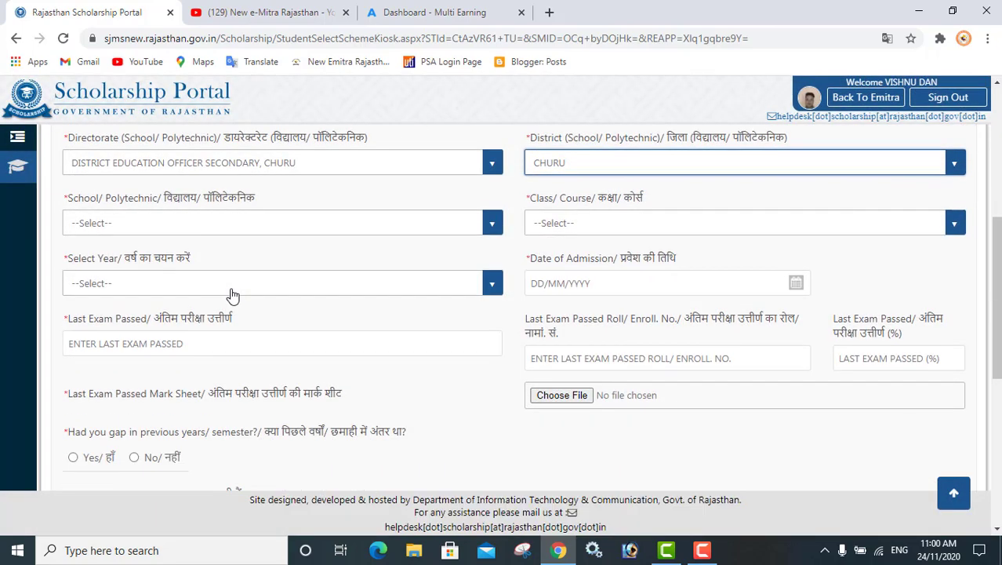
pyautogui.click(702, 550)
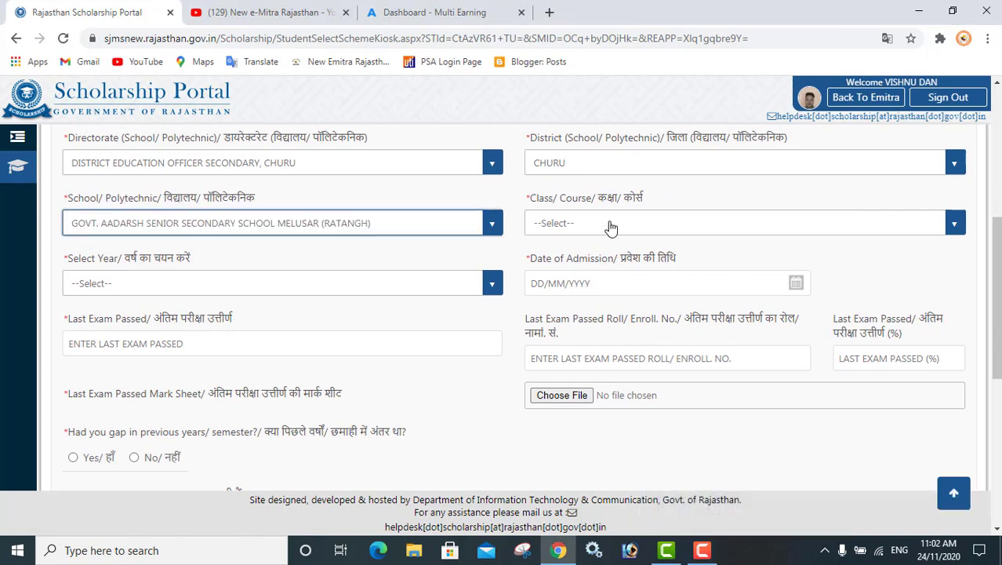
# - Set the class/course to ARTS (XII) and the year of study to 1
pyautogui.click(581, 226)
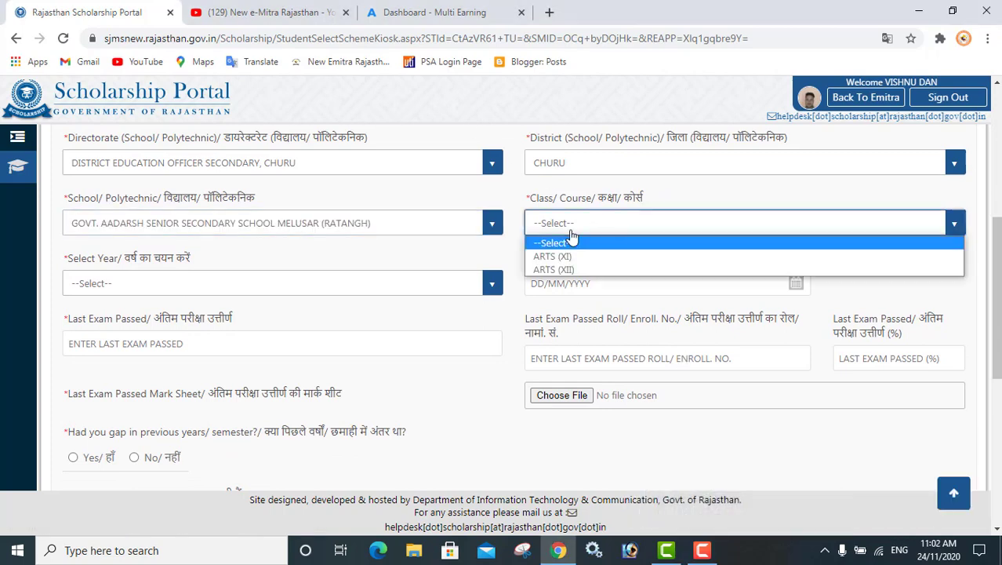
pyautogui.click(558, 269)
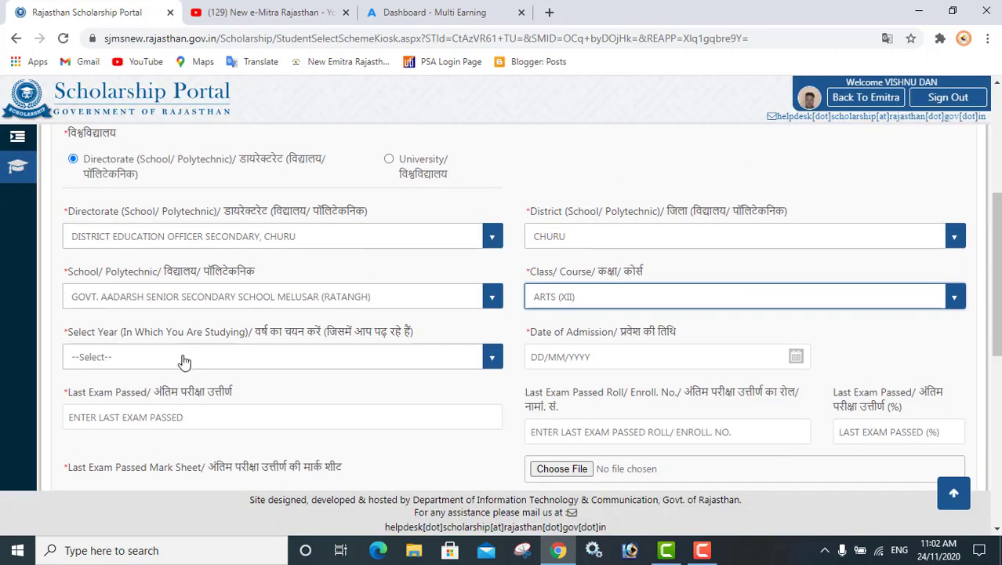
pyautogui.click(183, 357)
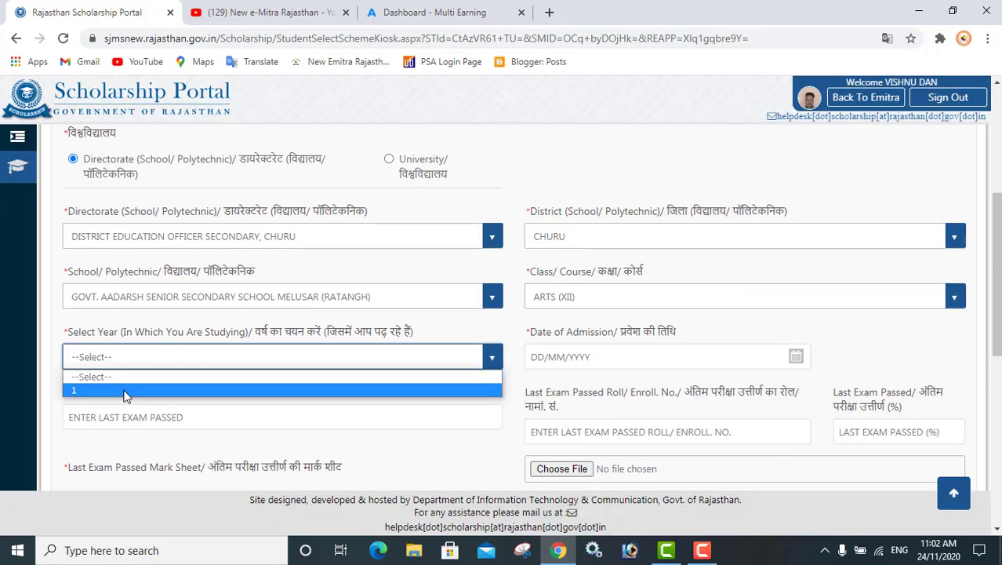
pyautogui.click(126, 391)
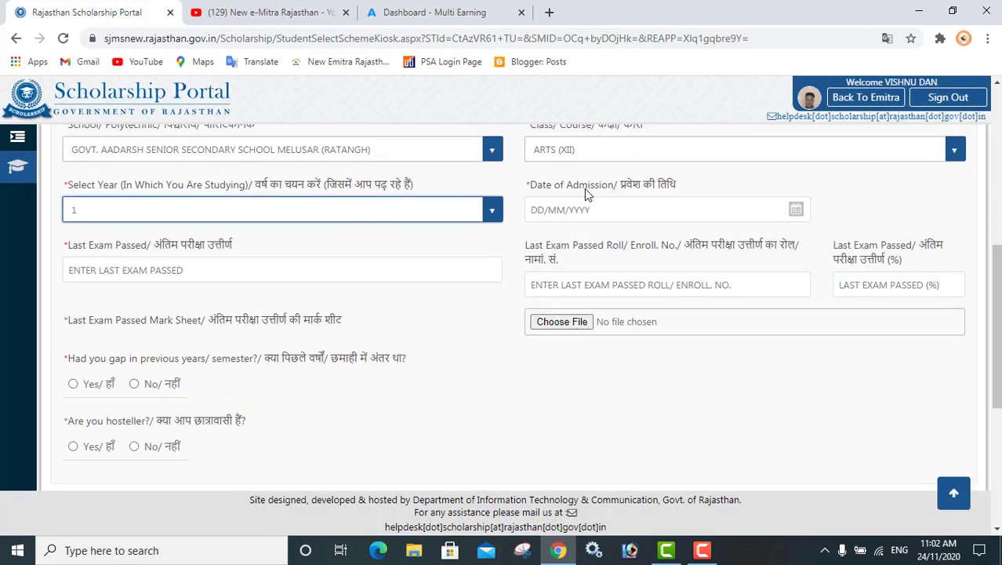
# - Enter 01/07/2020 as the date of admission and CLASS 11 as the last exam passed
pyautogui.click(582, 209)
pyautogui.click(560, 240)
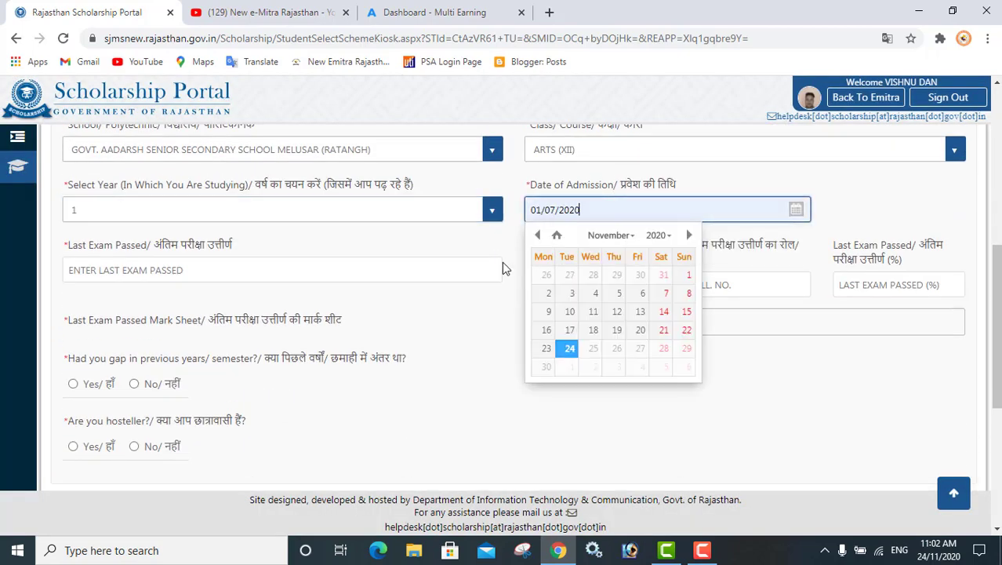
pyautogui.click(131, 271)
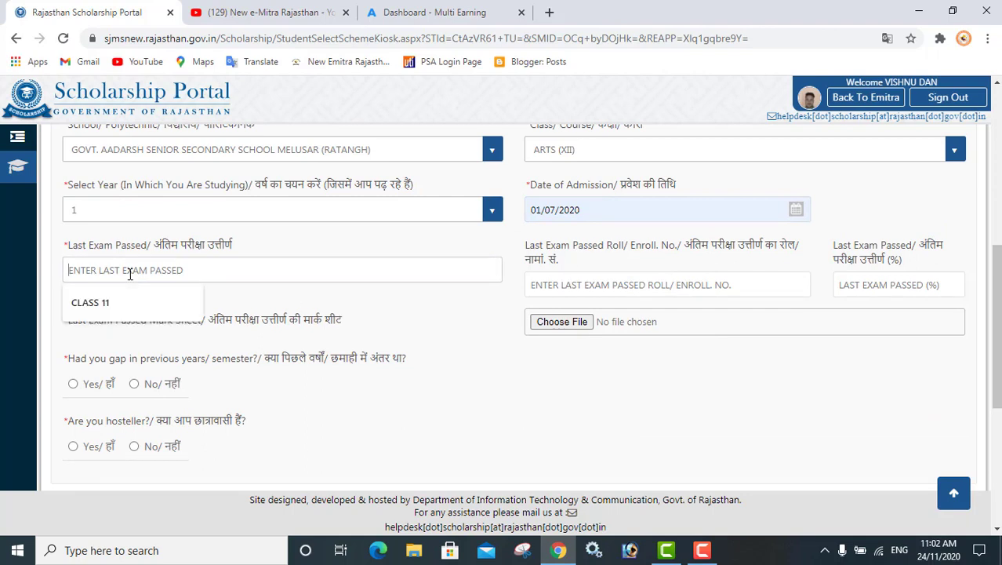
pyautogui.click(118, 304)
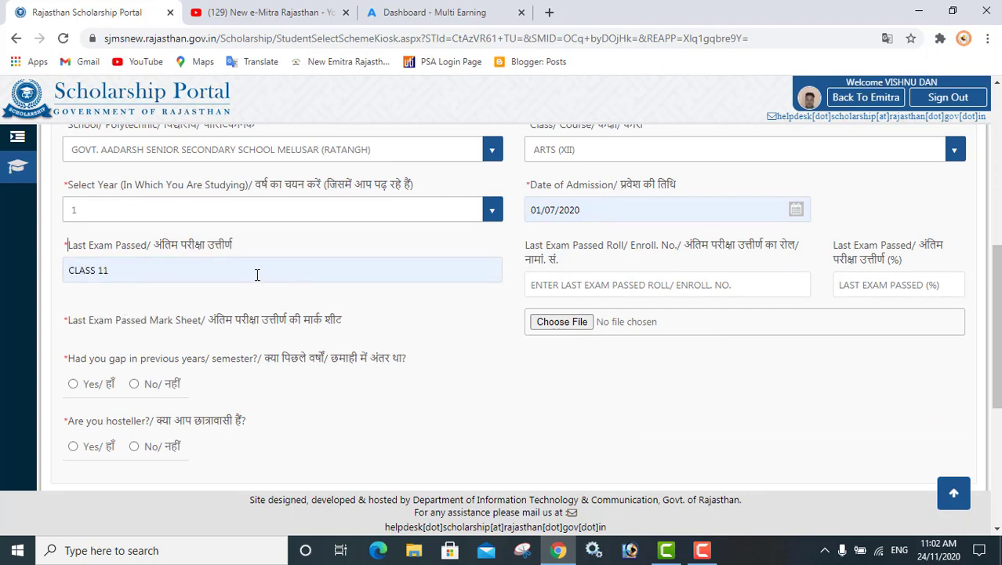
pyautogui.click(616, 284)
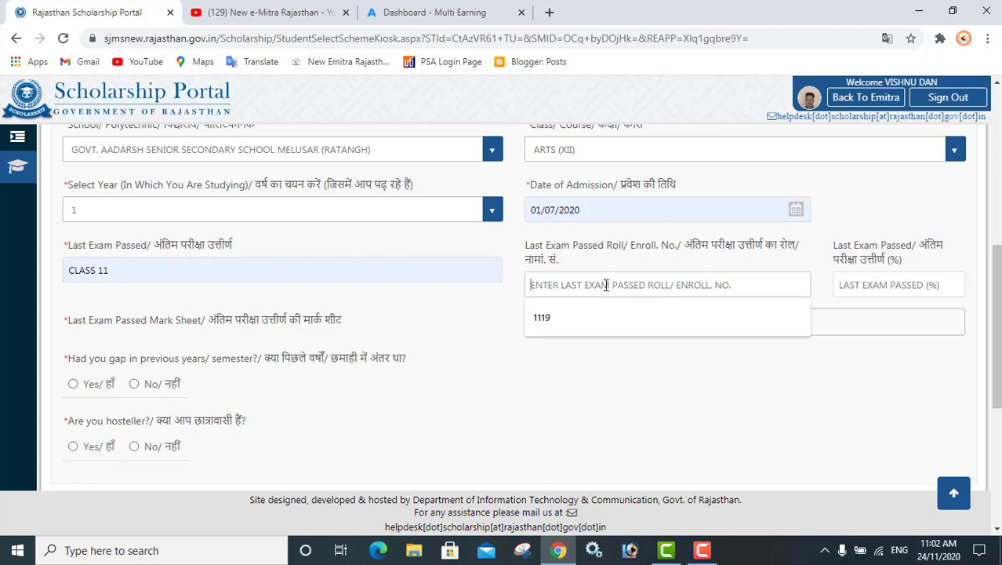
pyautogui.click(826, 377)
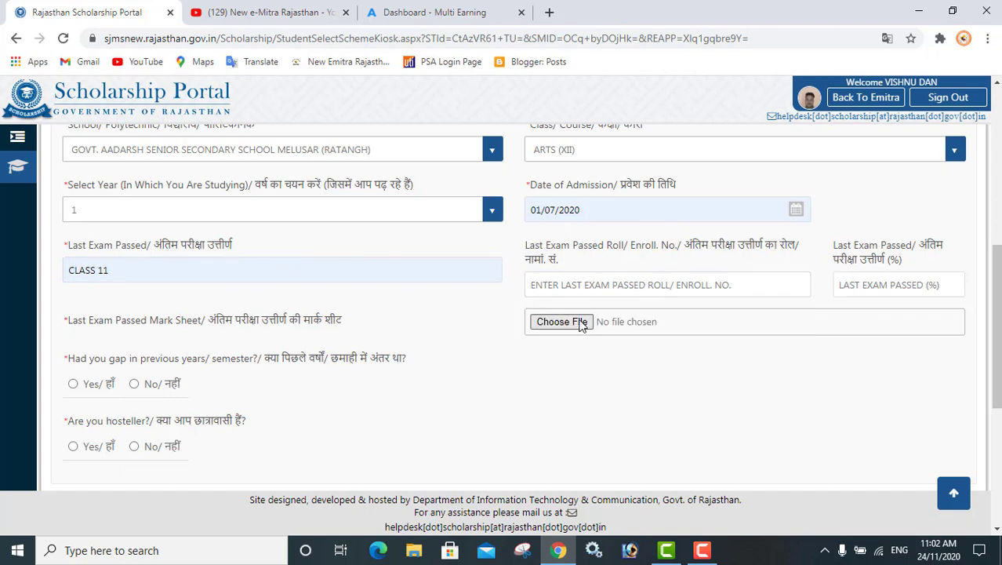
pyautogui.scroll(-1, 580, 321)
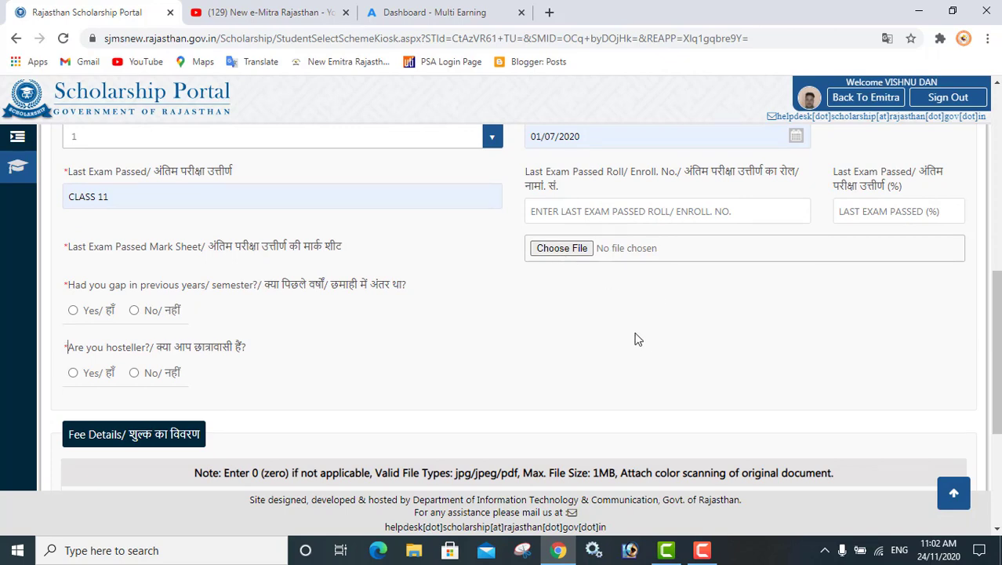
pyautogui.scroll(1, 642, 257)
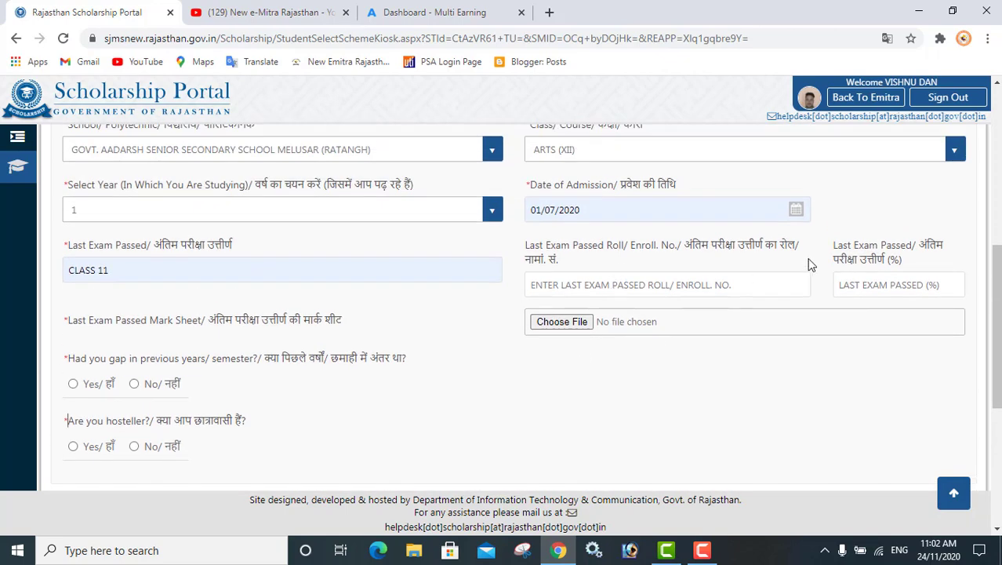
# - Answer No to both the gap in previous years or semester question and the hosteller question
pyautogui.scroll(-1, 729, 286)
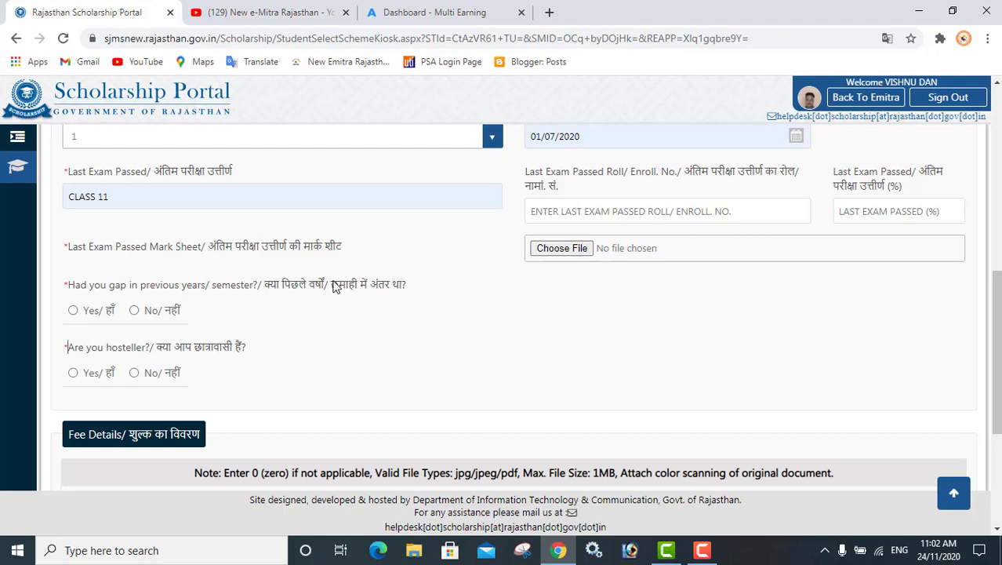
pyautogui.click(134, 311)
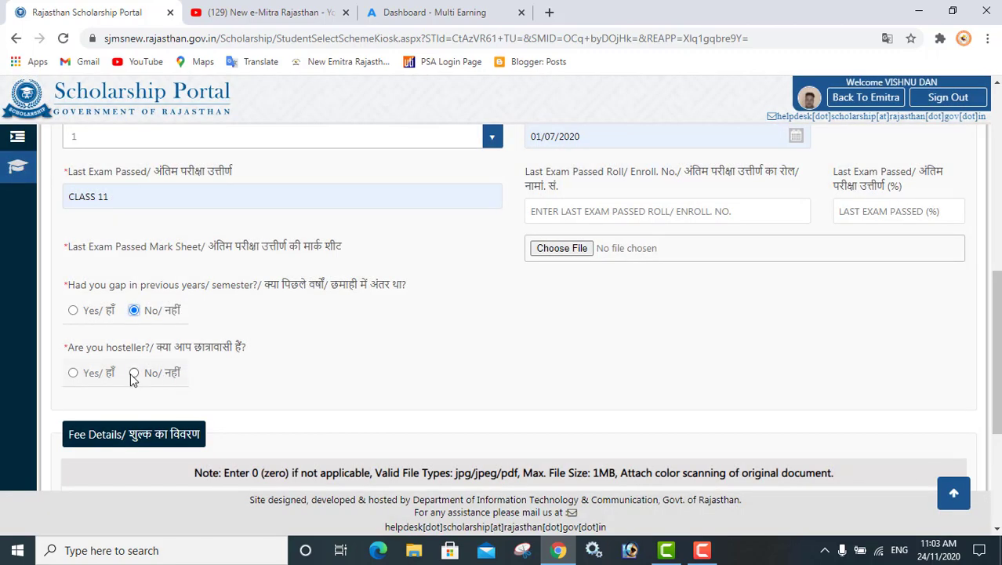
pyautogui.click(134, 373)
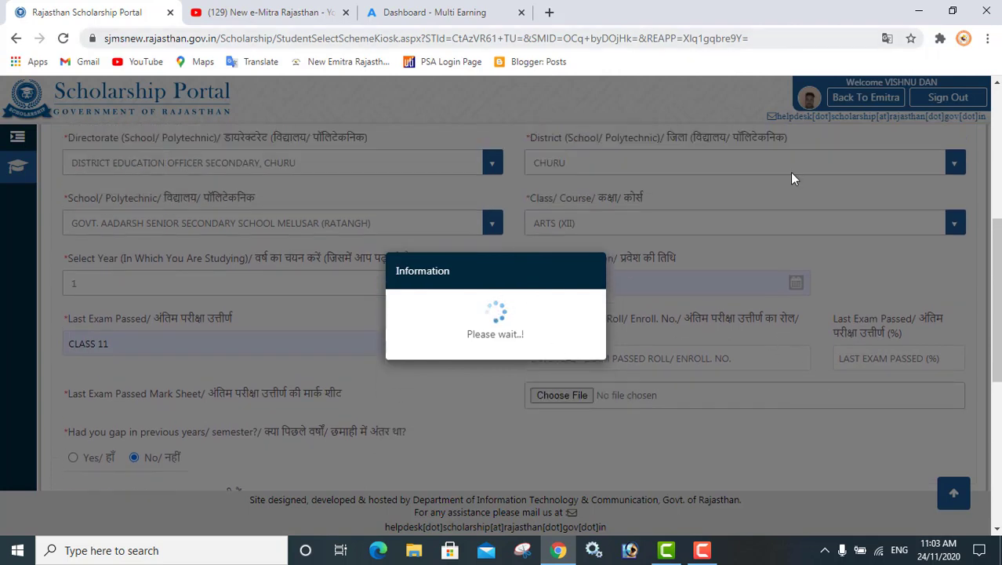
pyautogui.click(703, 550)
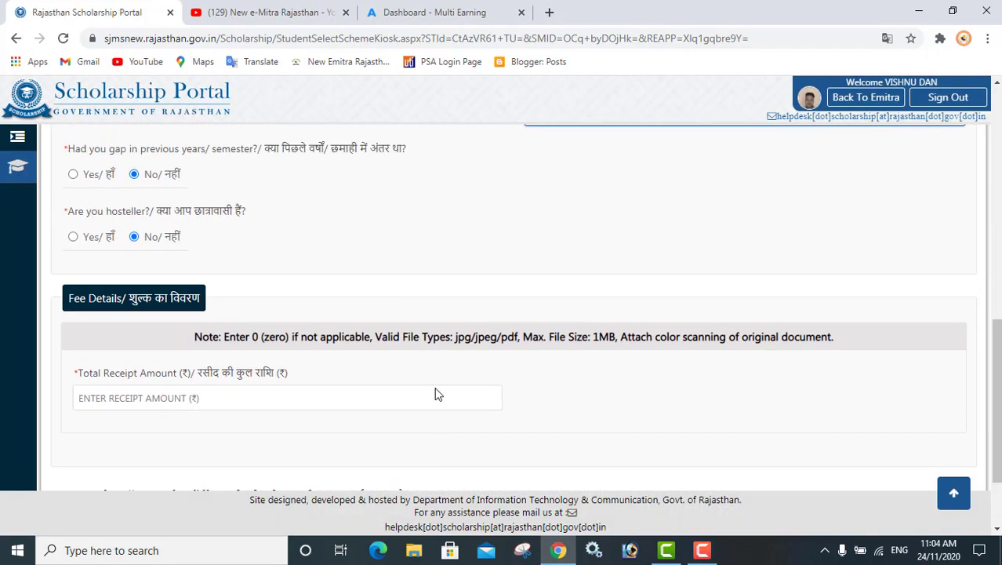
# - Enter 510 as the total receipt amount in the fee details and accept the applicant's declaration
pyautogui.scroll(-2, 437, 393)
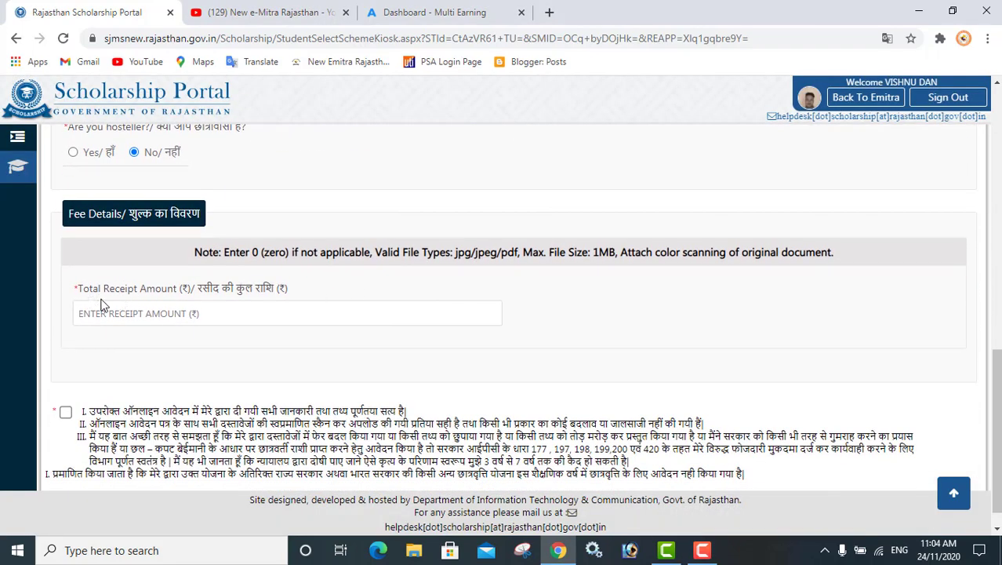
pyautogui.click(231, 317)
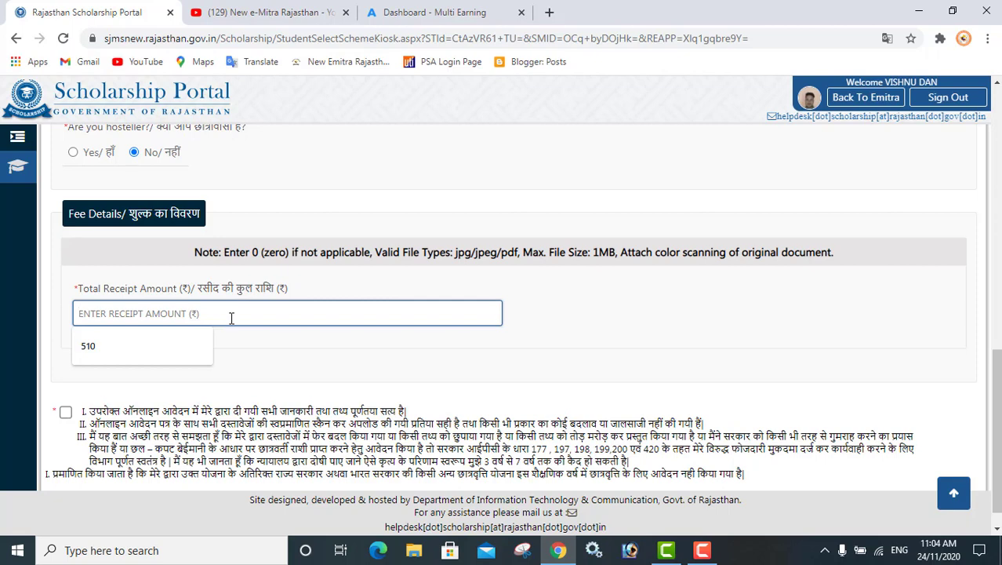
pyautogui.write('510')
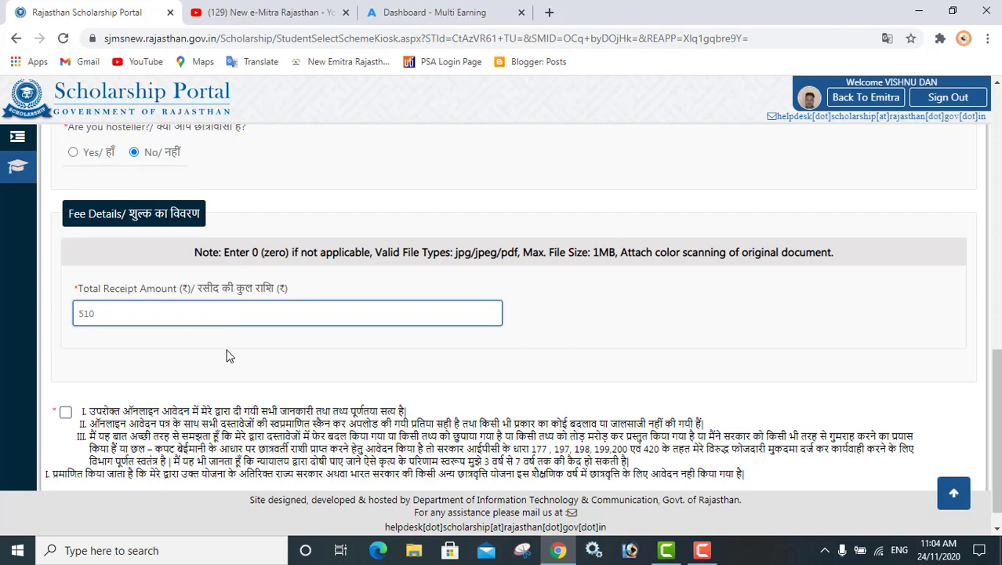
pyautogui.scroll(-1, 87, 316)
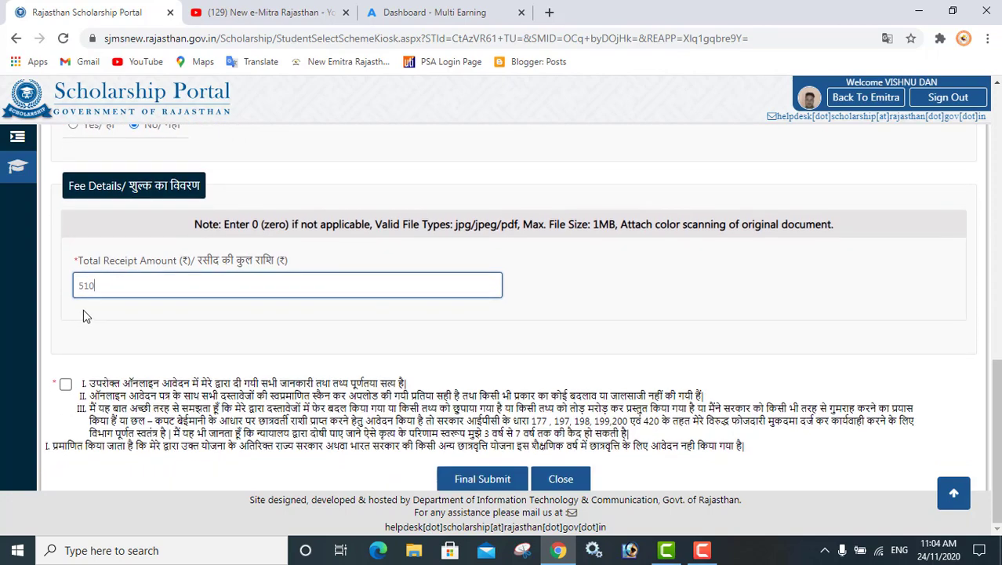
pyautogui.click(66, 384)
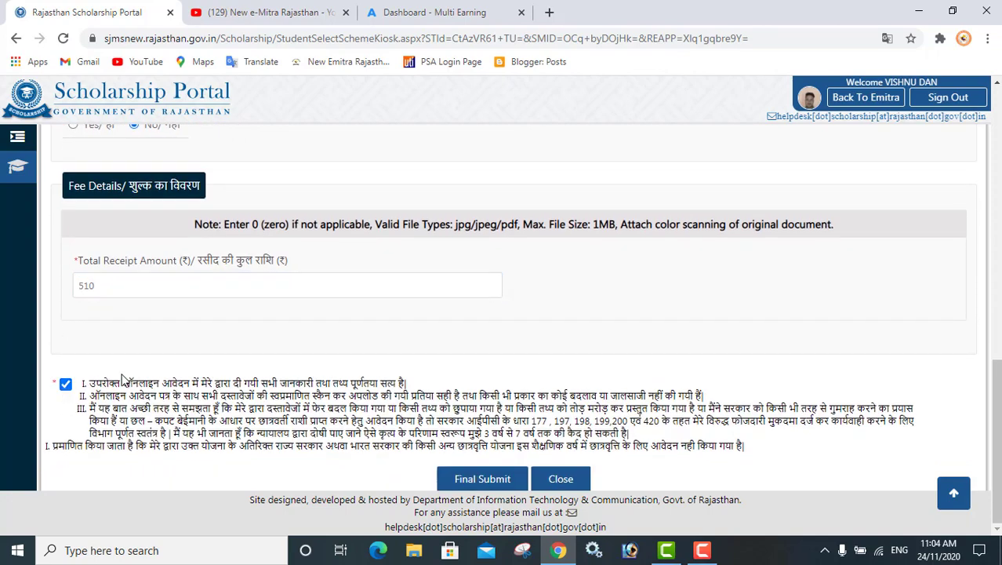
# - Check the completed form, final-submit the scholarship application with confirmation, and close the submission notice
pyautogui.scroll(5, 537, 367)
pyautogui.scroll(4, 537, 367)
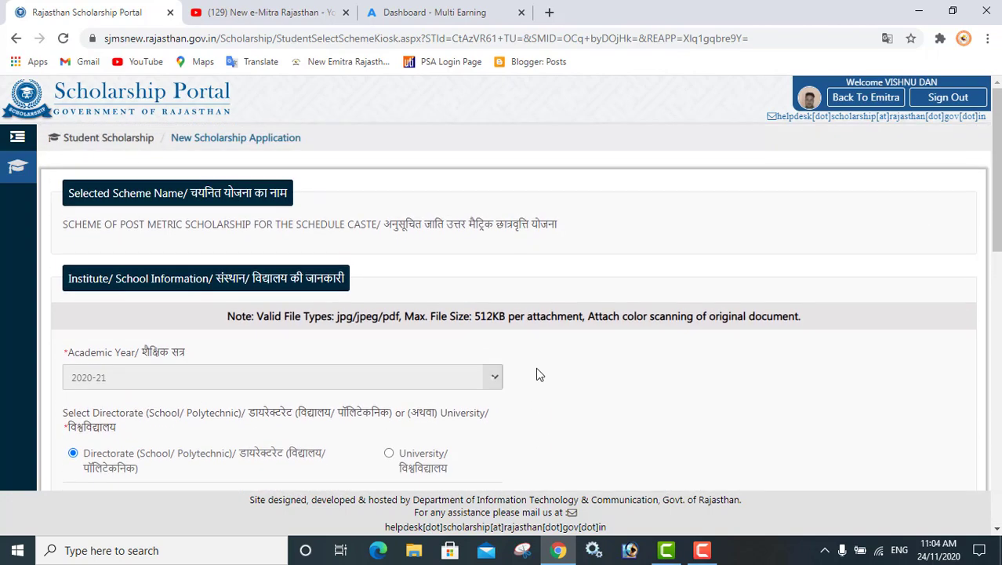
pyautogui.scroll(-1, 452, 399)
pyautogui.scroll(-8, 251, 303)
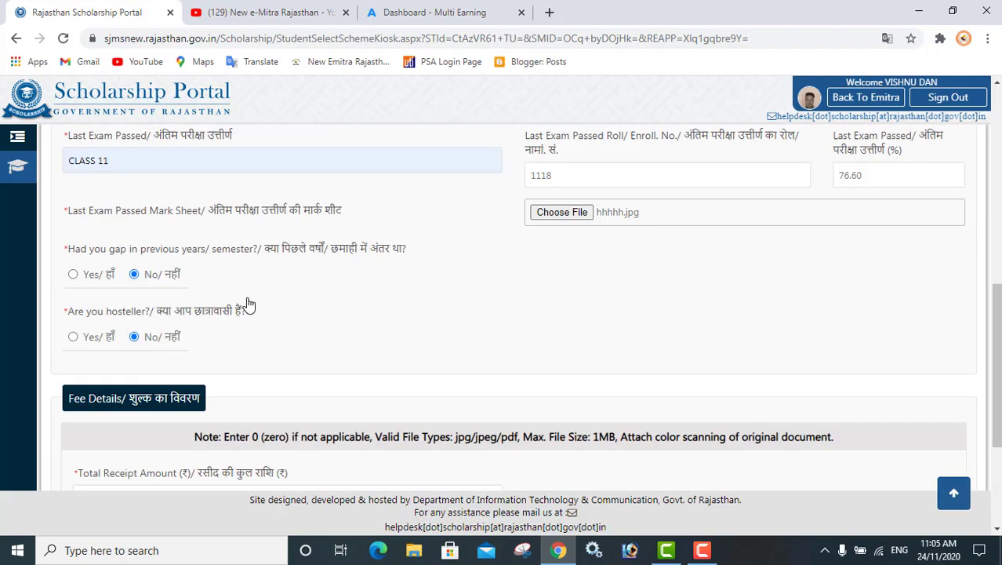
pyautogui.scroll(3, 305, 215)
pyautogui.scroll(-10, 305, 214)
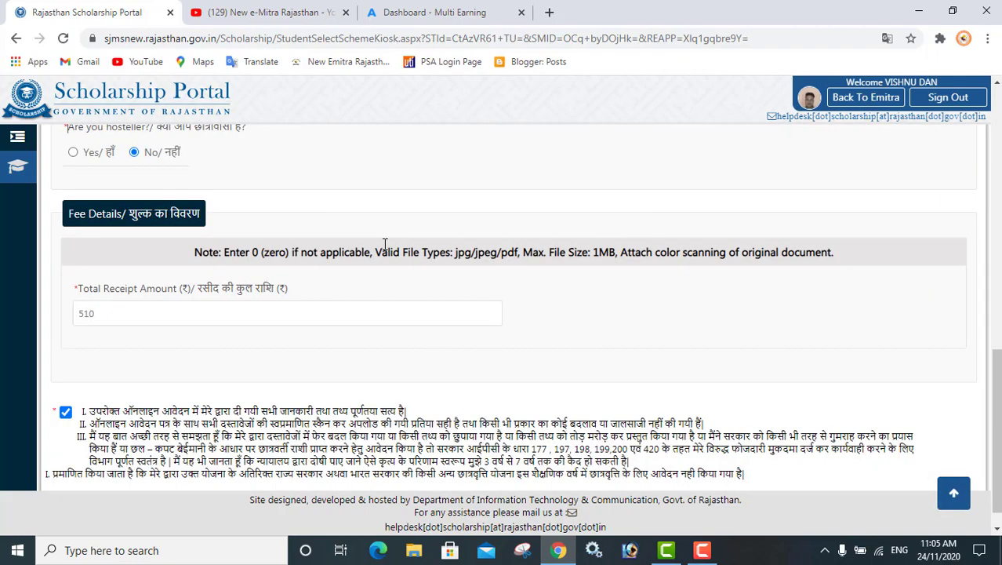
pyautogui.click(483, 479)
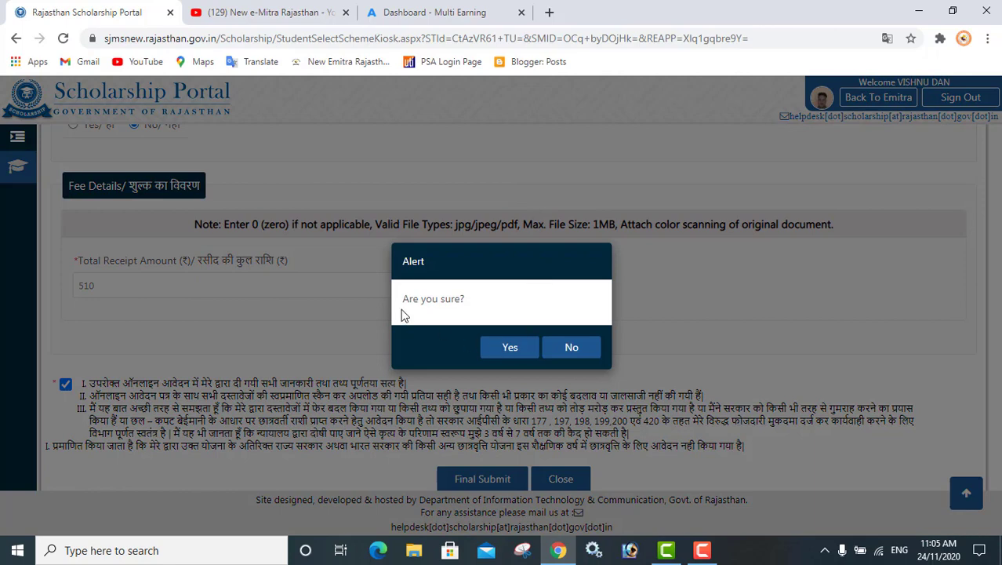
pyautogui.click(506, 347)
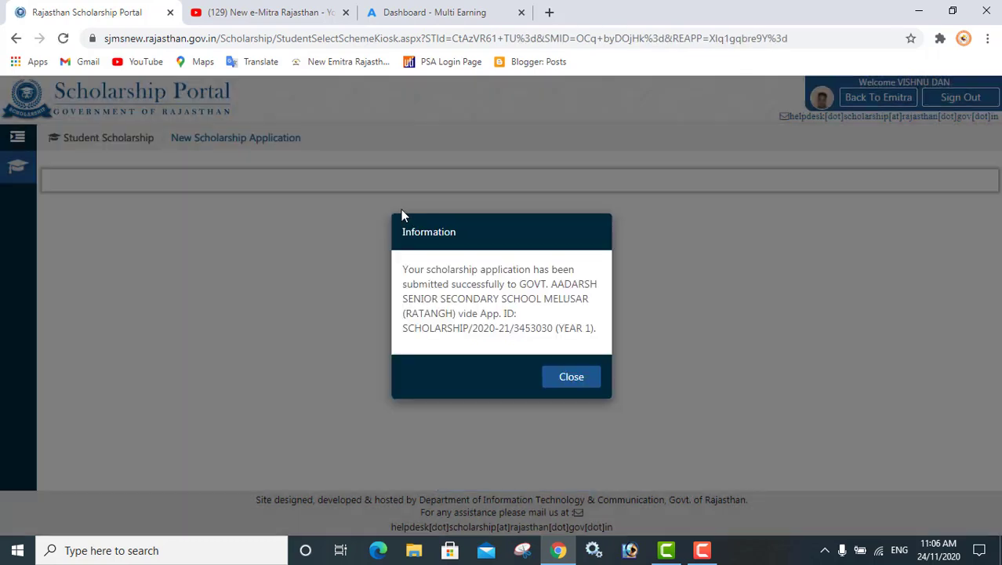
pyautogui.click(571, 383)
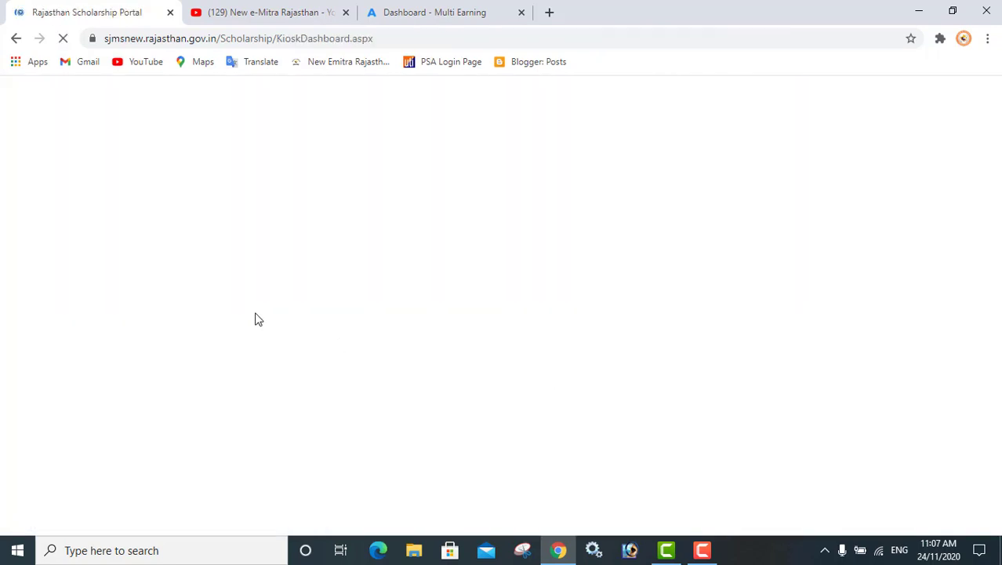